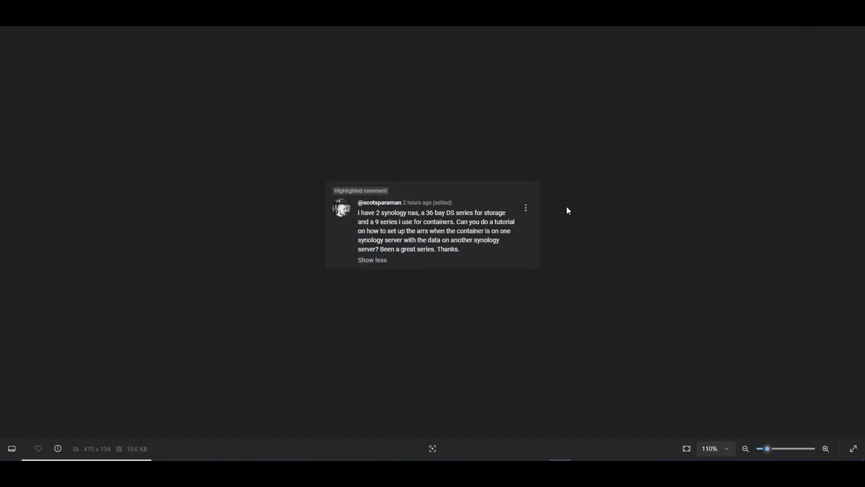
# Zoom the viewer's comment image in Photos to about 400% so the containers/data note is readable.
pyautogui.scroll(3, 612, 212)
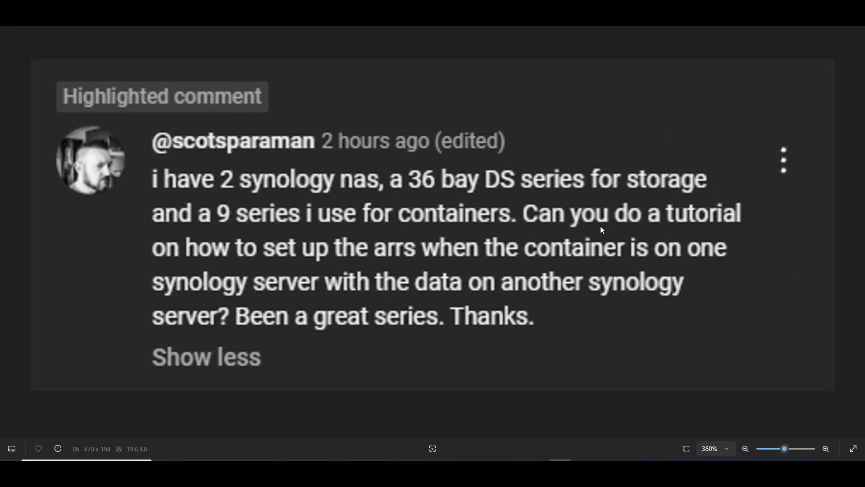
pyautogui.scroll(1, 517, 244)
pyautogui.scroll(-1, 518, 239)
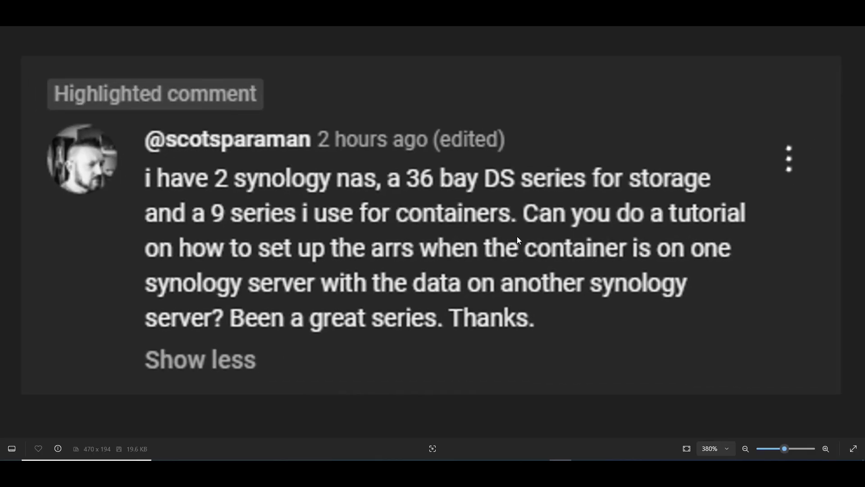
pyautogui.scroll(1, 517, 238)
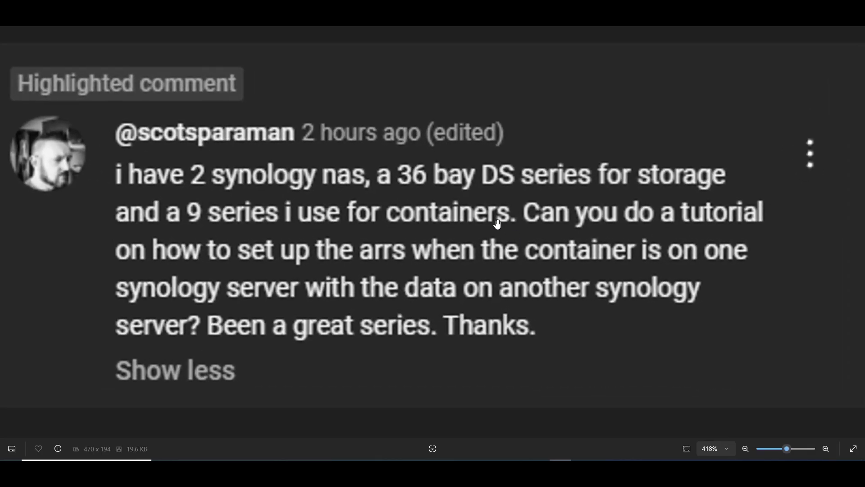
pyautogui.scroll(-1, 497, 223)
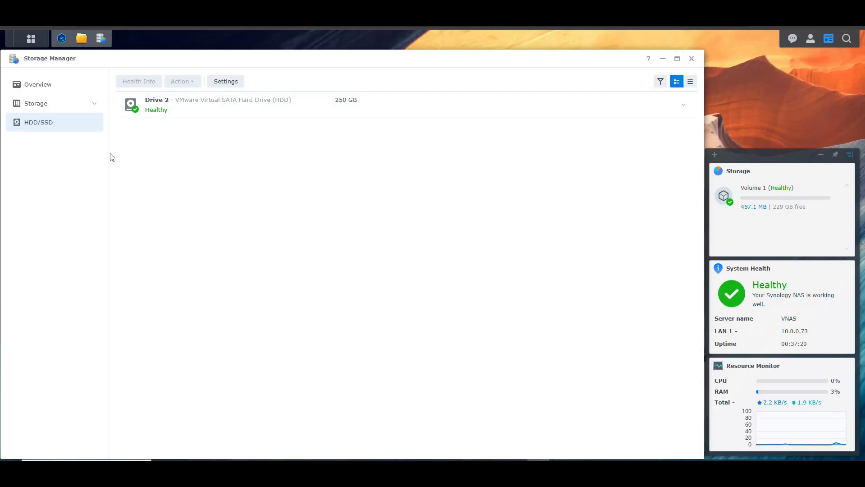
# Select the 250 GB Drive 2, compare it with the ten-drive storage NAS, and minimise Storage Manager.
pyautogui.click(349, 110)
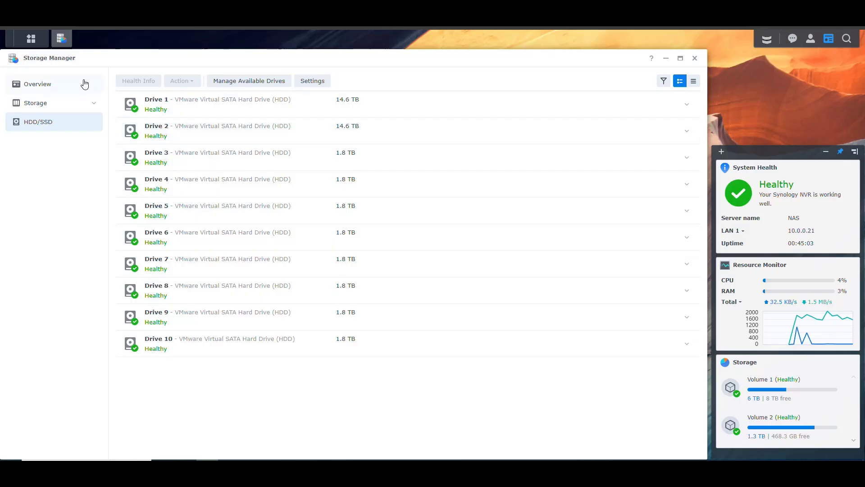
pyautogui.moveTo(63, 44)
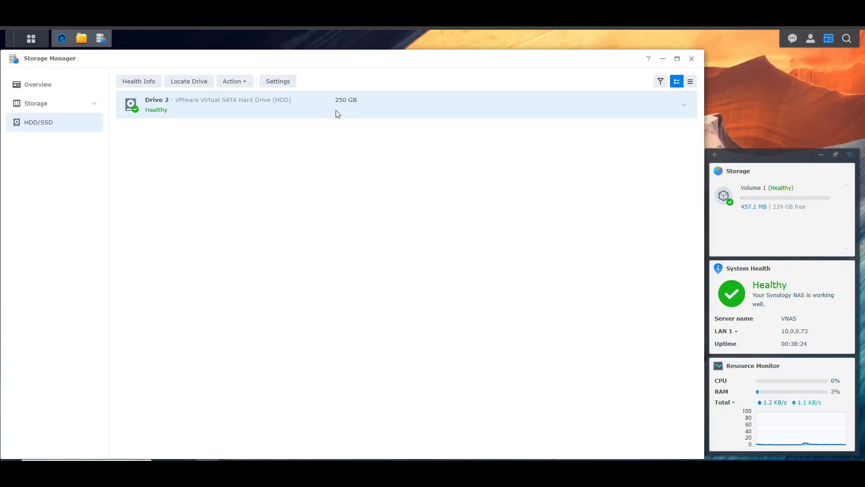
pyautogui.click(101, 38)
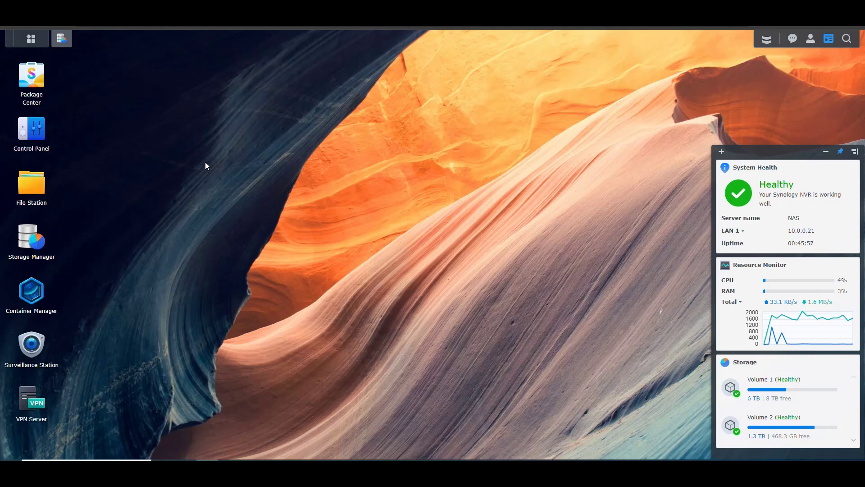
# In Control Panel's Shared Folder list, open the HTPC folder's settings and close them unchanged.
pyautogui.doubleClick(34, 135)
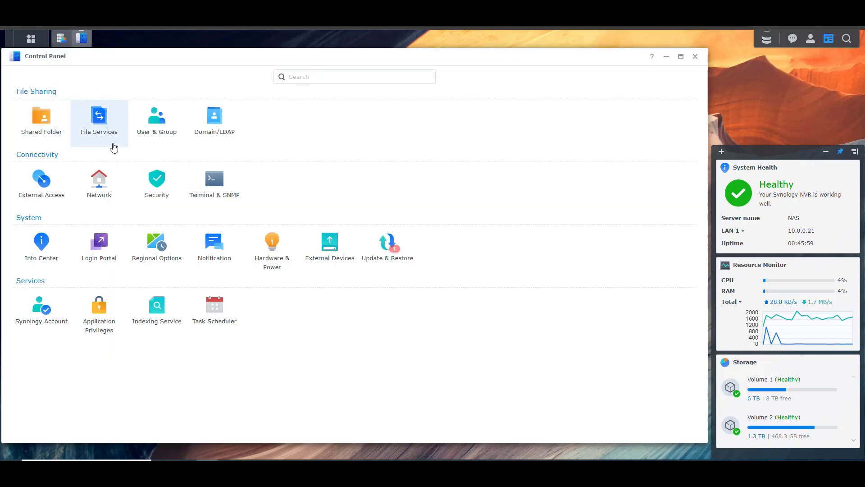
pyautogui.click(49, 120)
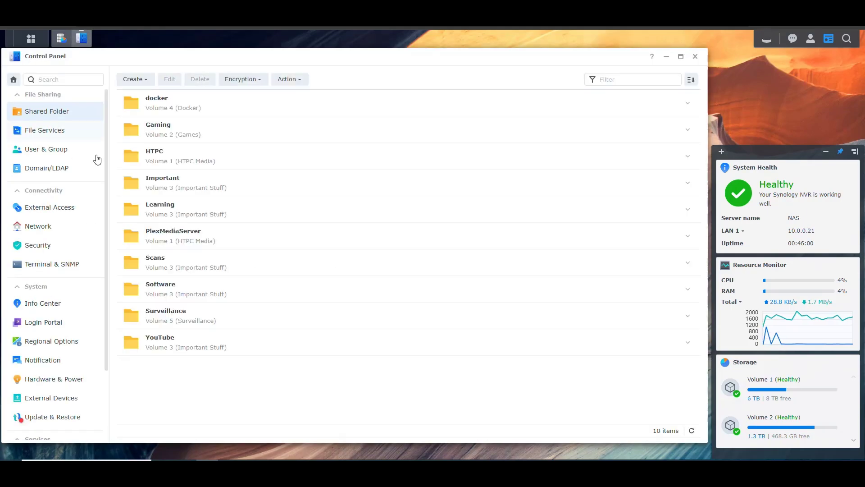
pyautogui.click(257, 160)
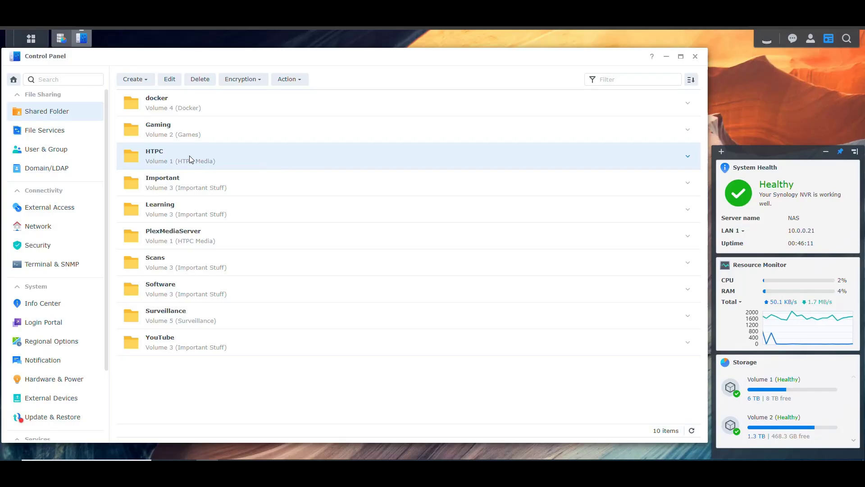
pyautogui.click(169, 79)
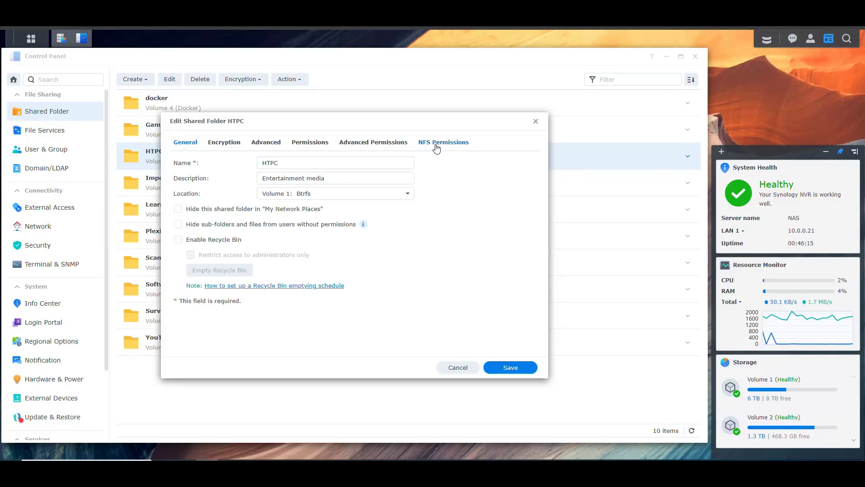
pyautogui.click(535, 121)
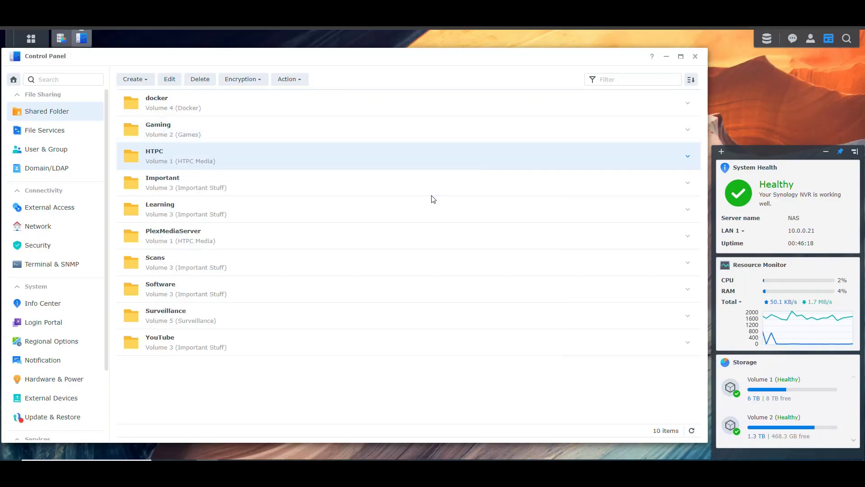
# Expand and collapse HTPC's row details, then minimise Control Panel.
pyautogui.click(688, 158)
pyautogui.click(688, 159)
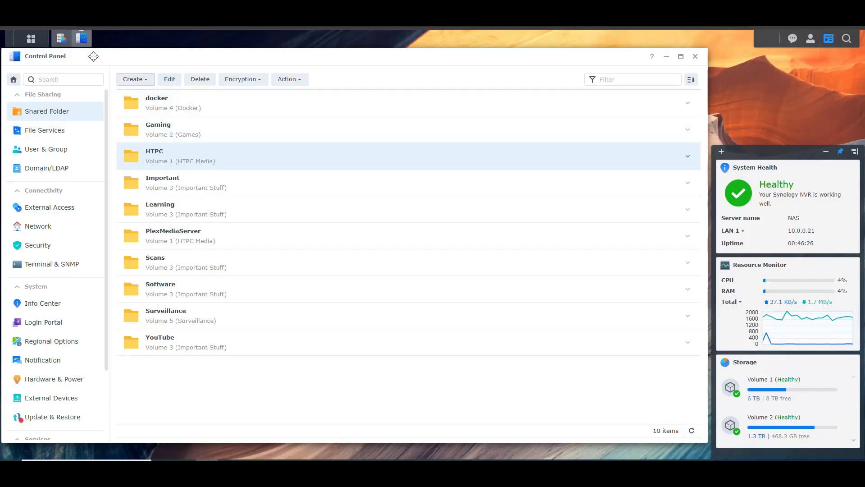
pyautogui.moveTo(82, 41)
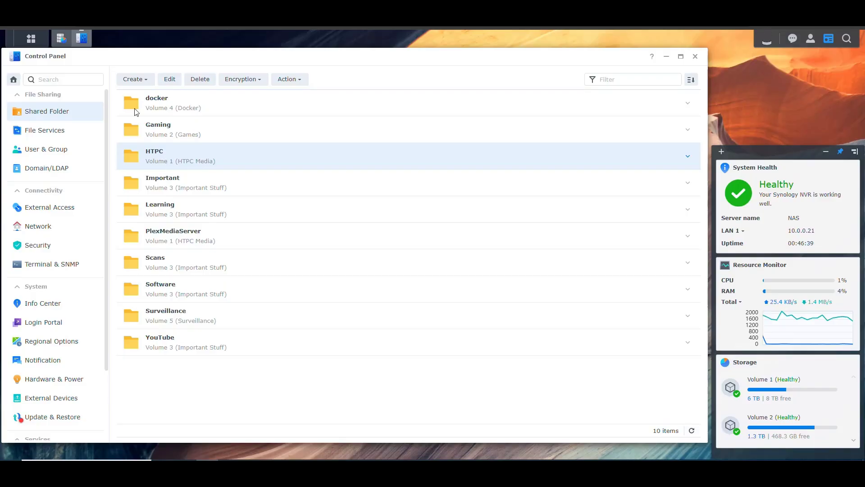
pyautogui.click(85, 43)
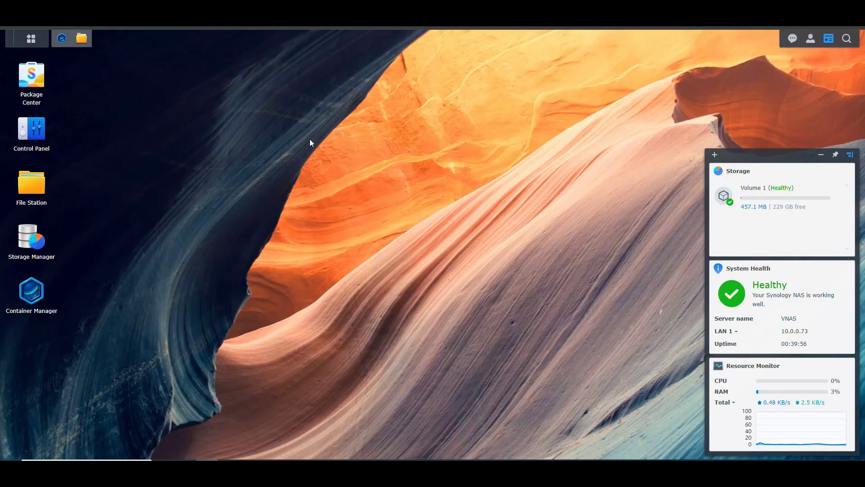
# In File Station, create a new folder named 'Storage NAS' inside the HTPC share.
pyautogui.click(29, 186)
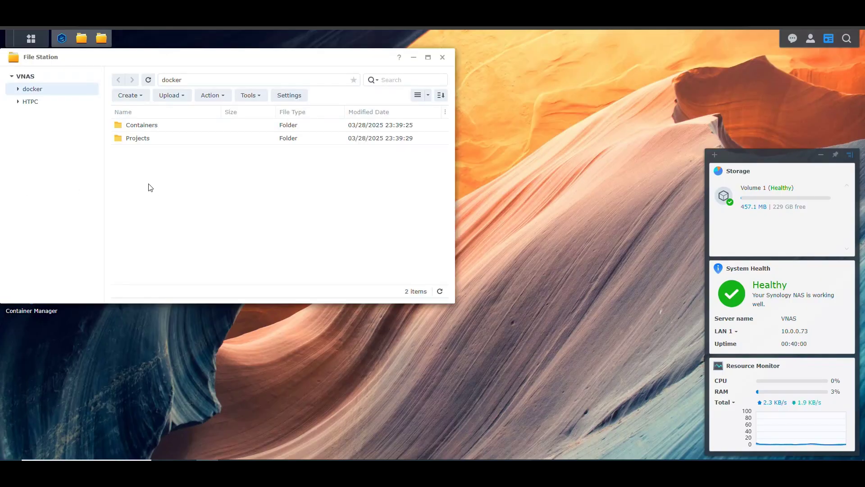
pyautogui.click(37, 105)
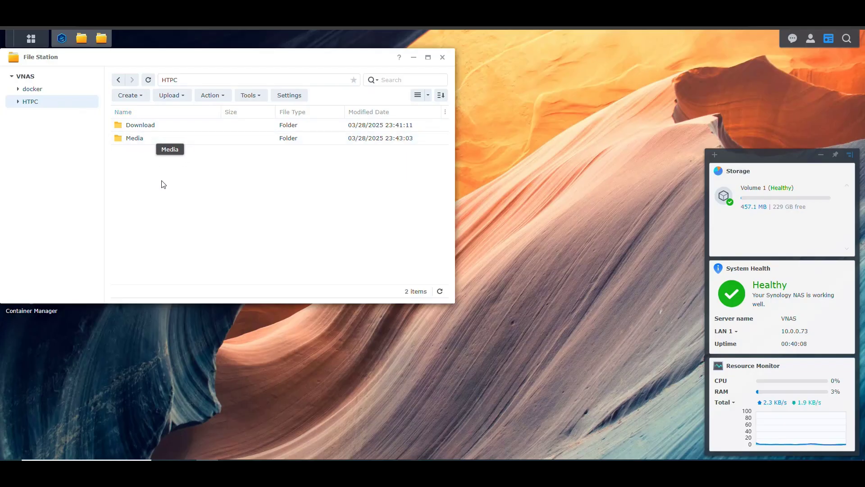
pyautogui.click(128, 97)
pyautogui.click(144, 112)
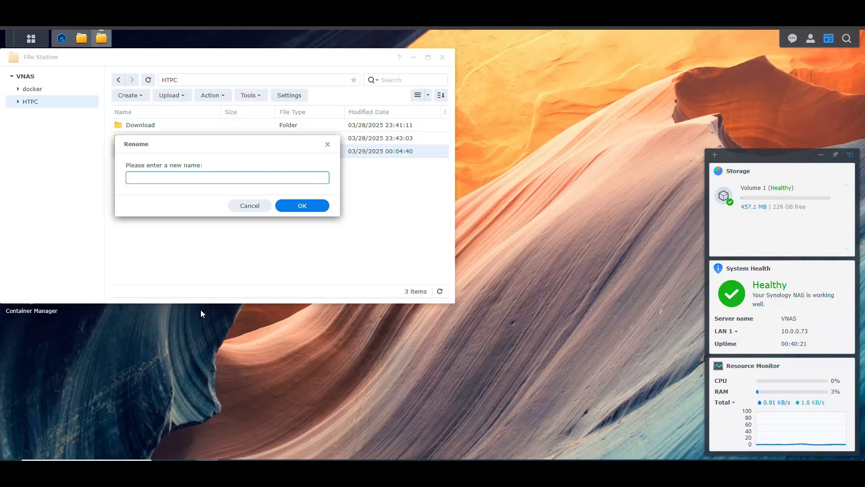
pyautogui.write('Storage NAS')
pyautogui.click(308, 206)
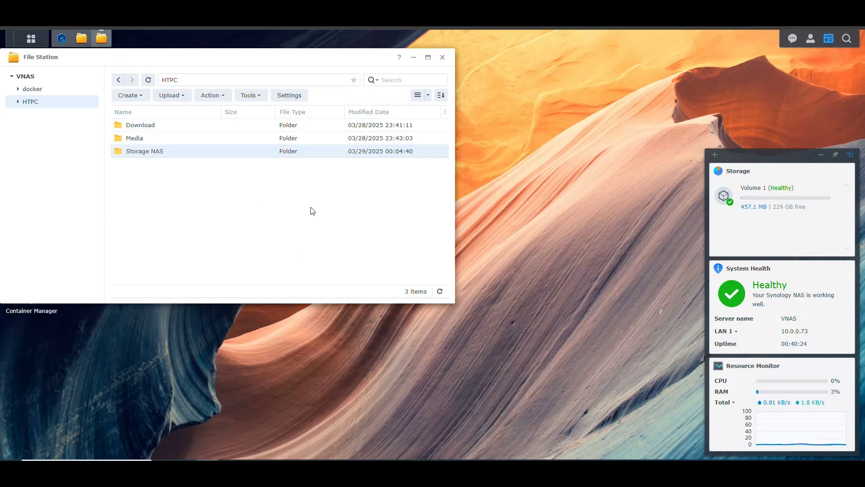
# Open the empty Storage NAS folder, first from the HTPC listing and then from the folder tree.
pyautogui.click(236, 223)
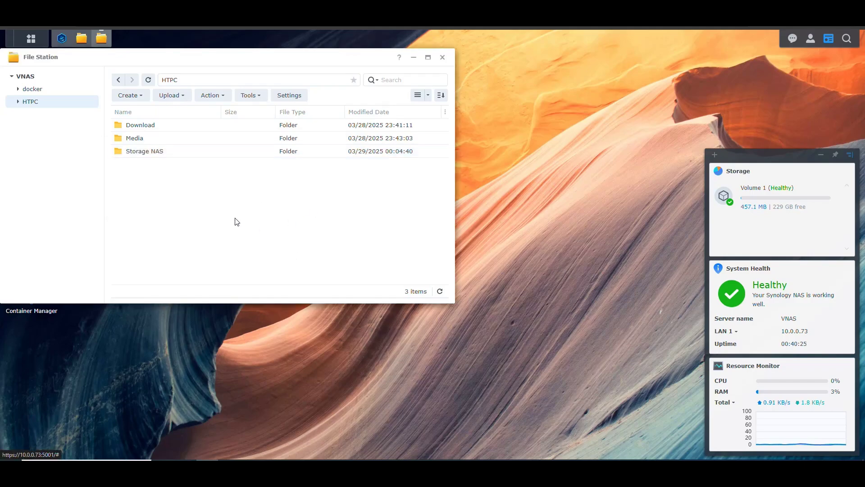
pyautogui.doubleClick(154, 152)
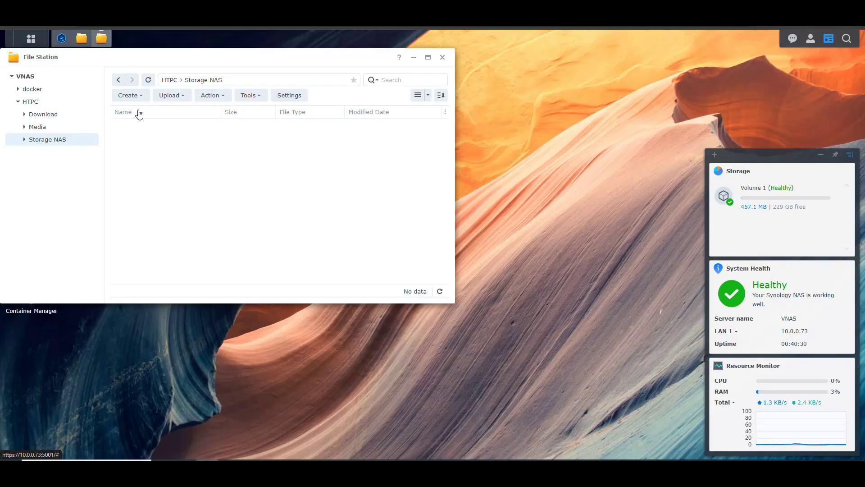
pyautogui.click(119, 80)
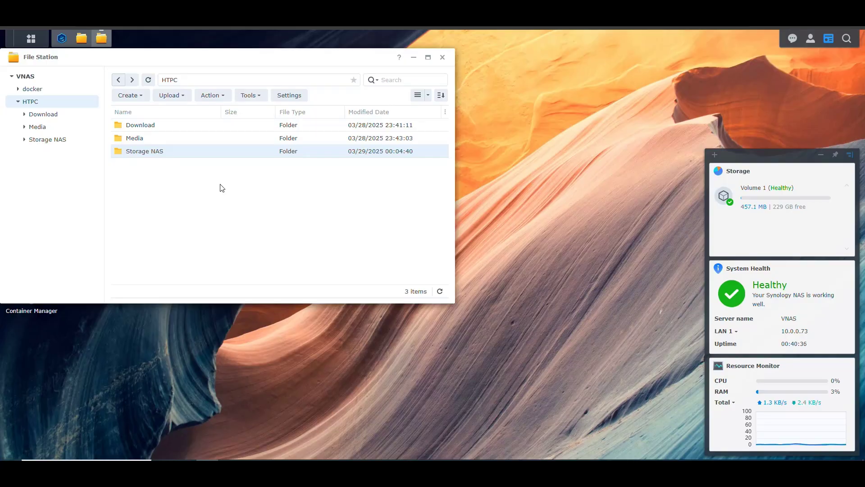
pyautogui.click(57, 143)
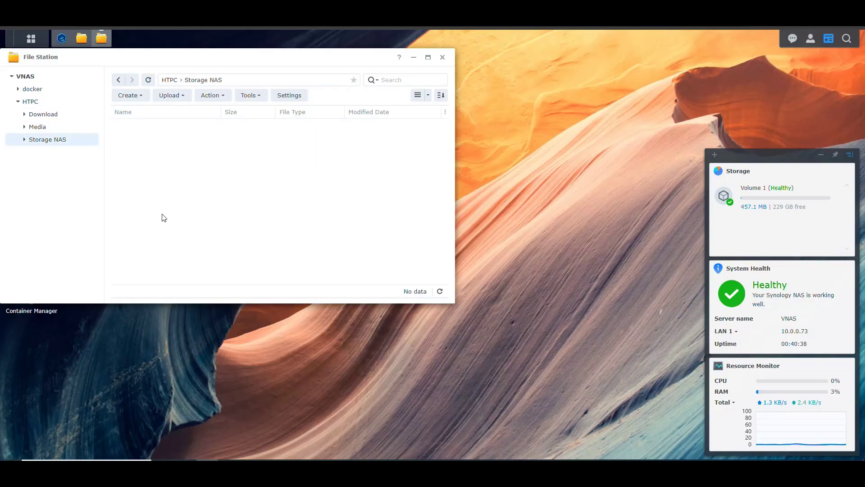
# Start a CIFS remote mount of \\10.0.0.21\HTPC and enter the account name and password.
pyautogui.click(250, 96)
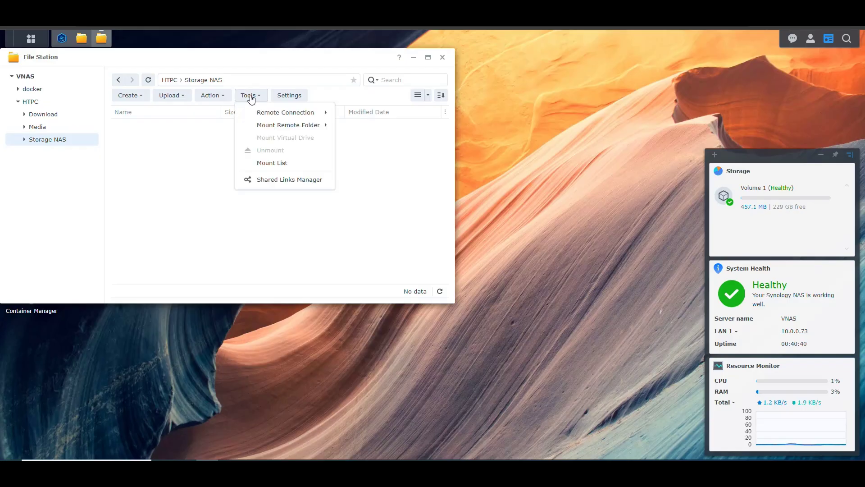
pyautogui.moveTo(307, 128)
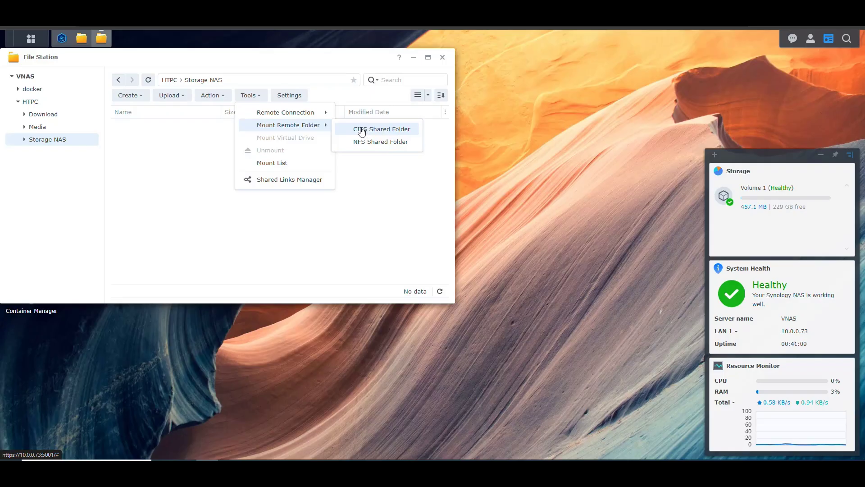
pyautogui.click(364, 130)
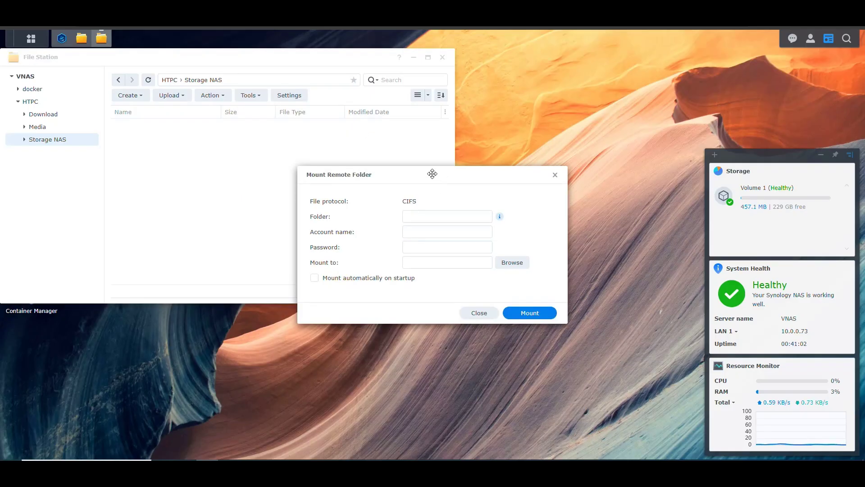
pyautogui.moveTo(431, 172); pyautogui.dragTo(300, 137)
pyautogui.click(278, 215)
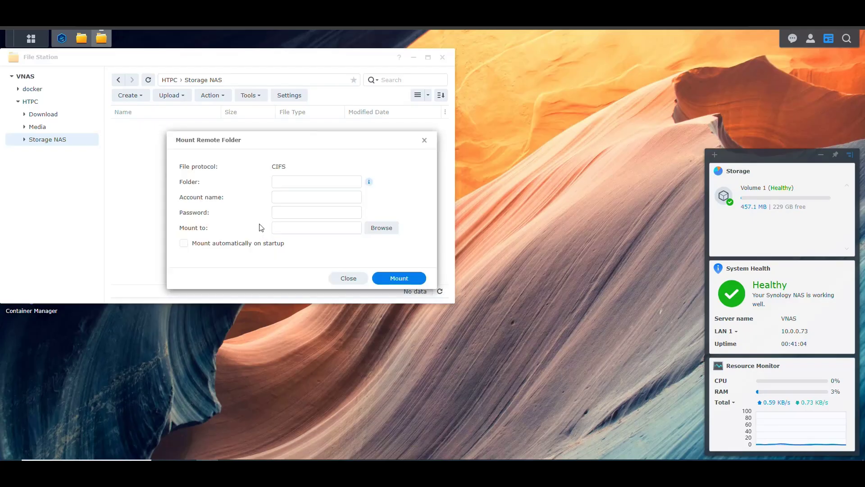
pyautogui.click(304, 181)
pyautogui.moveTo(371, 186)
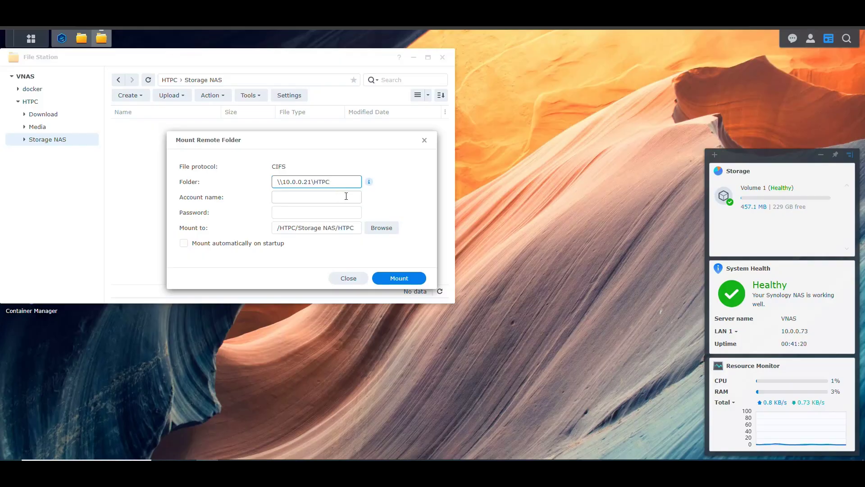
pyautogui.click(345, 196)
pyautogui.moveTo(333, 182); pyautogui.dragTo(255, 185)
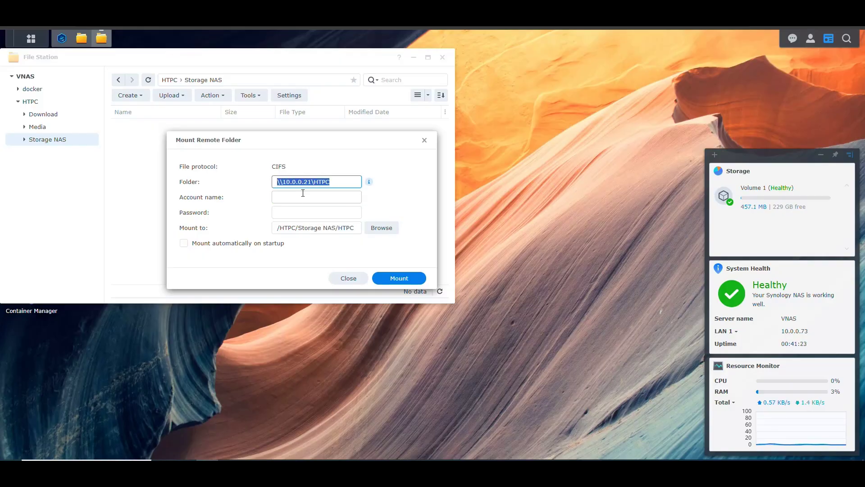
pyautogui.click(307, 198)
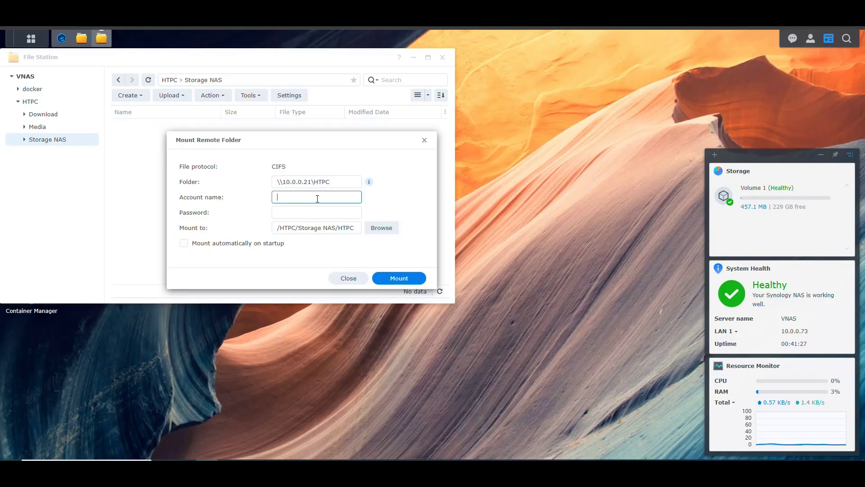
pyautogui.write('username')
pyautogui.click(320, 213)
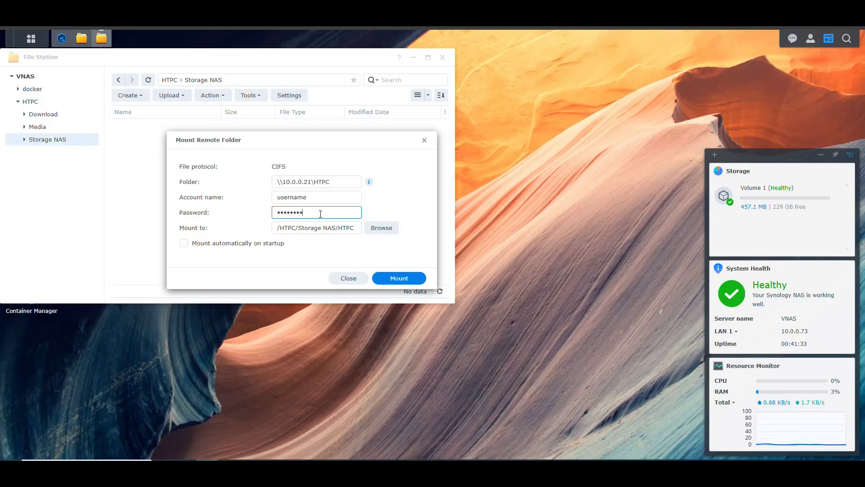
# Set the mount destination to /HTPC/Storage NAS and enable automatic mounting on startup.
pyautogui.click(381, 227)
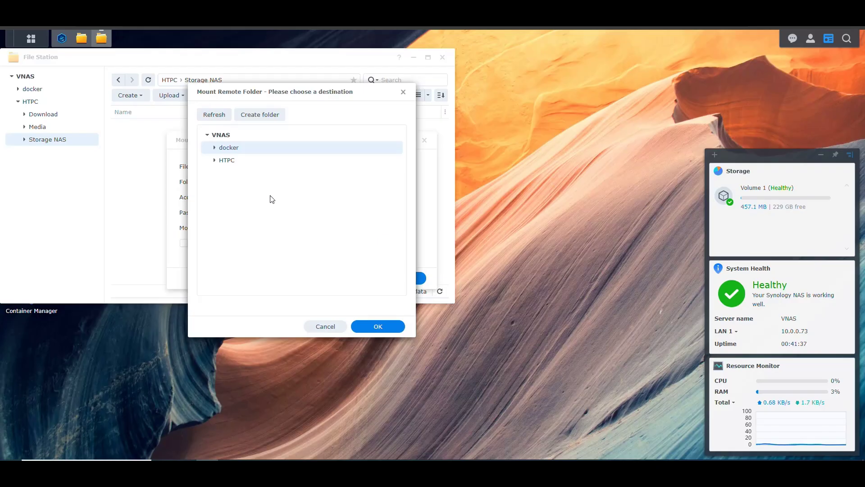
pyautogui.click(215, 161)
pyautogui.click(242, 202)
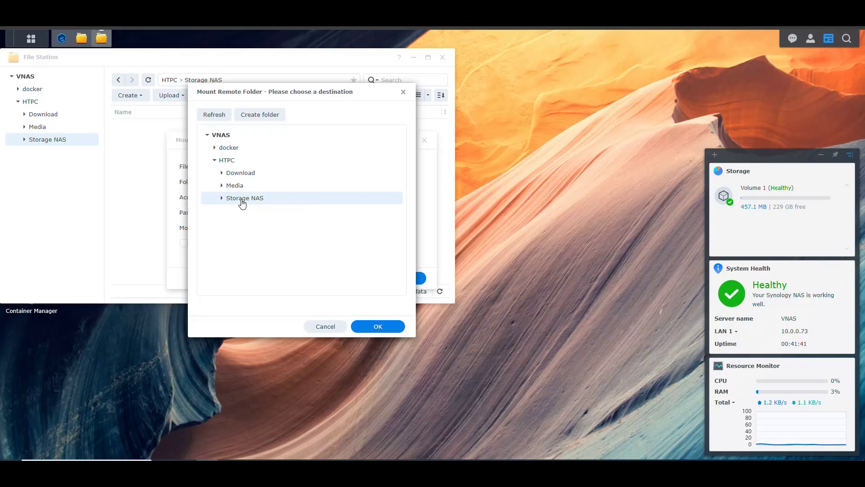
pyautogui.click(381, 326)
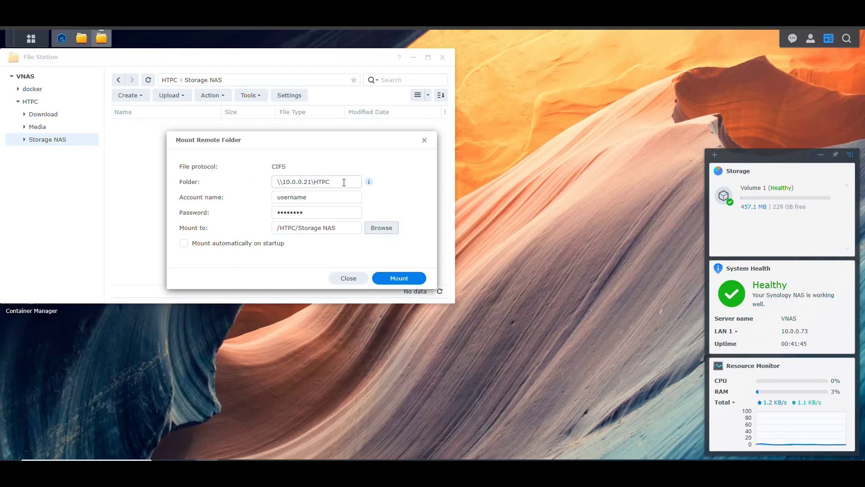
pyautogui.moveTo(341, 179); pyautogui.dragTo(277, 182)
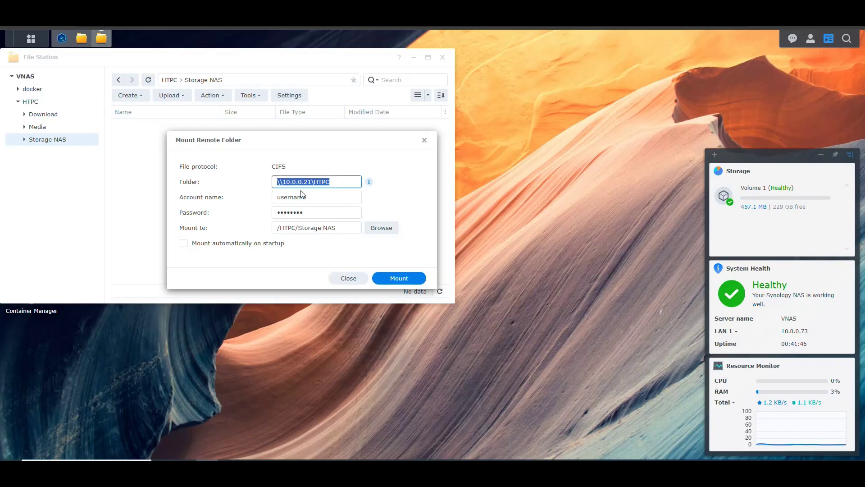
pyautogui.click(339, 182)
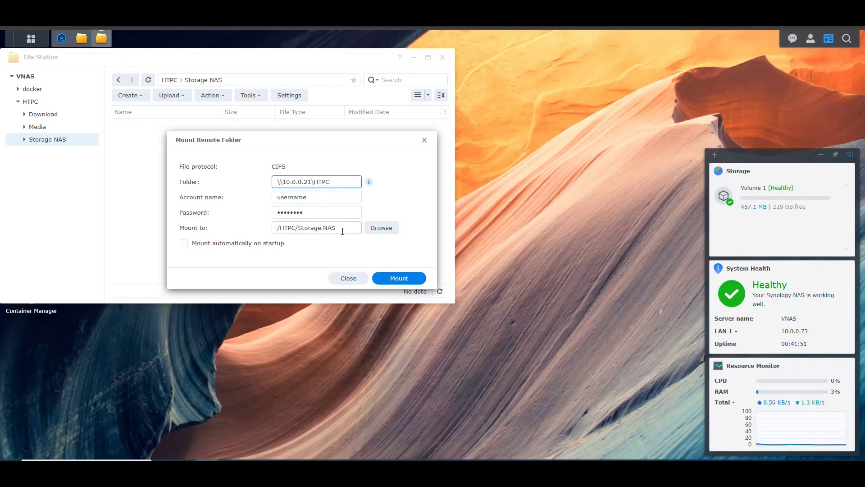
pyautogui.moveTo(346, 228); pyautogui.dragTo(212, 232)
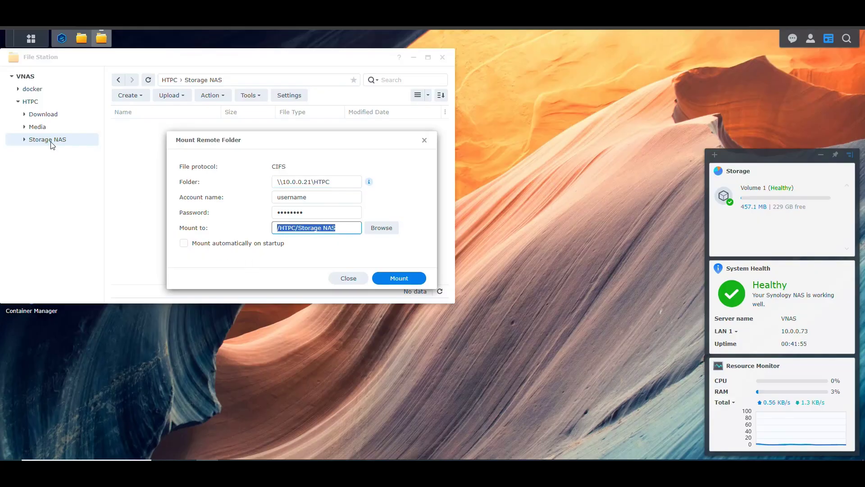
pyautogui.click(185, 245)
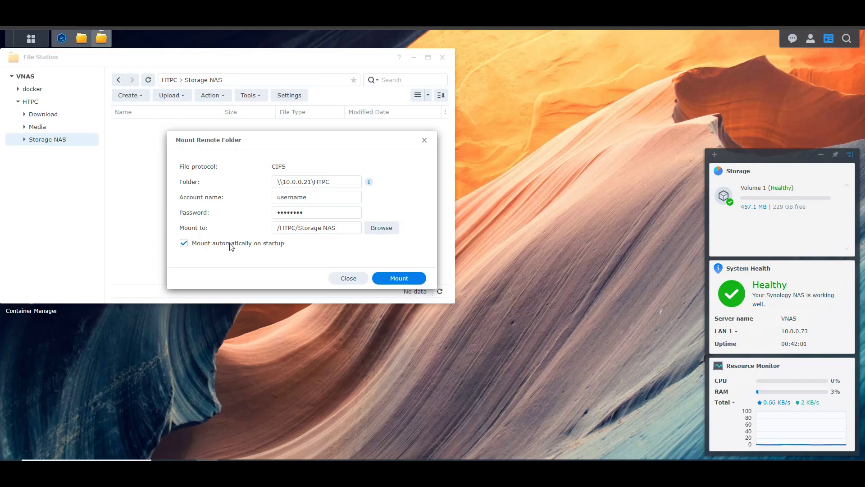
# Mount the share, dismiss the browser's password warning, and open the Storage NAS remote folder.
pyautogui.click(399, 278)
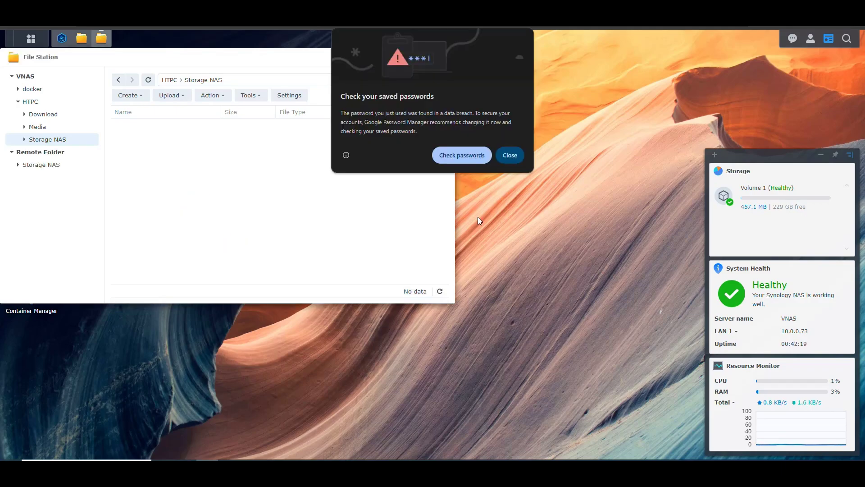
pyautogui.click(511, 156)
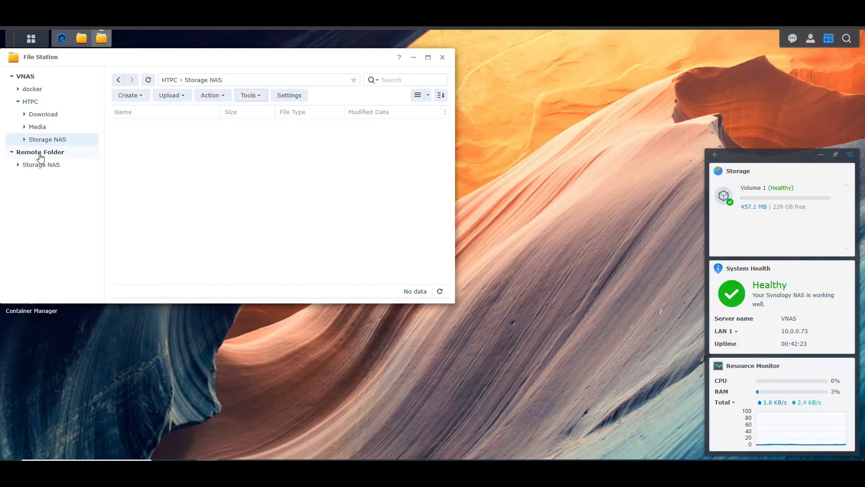
pyautogui.moveTo(45, 169)
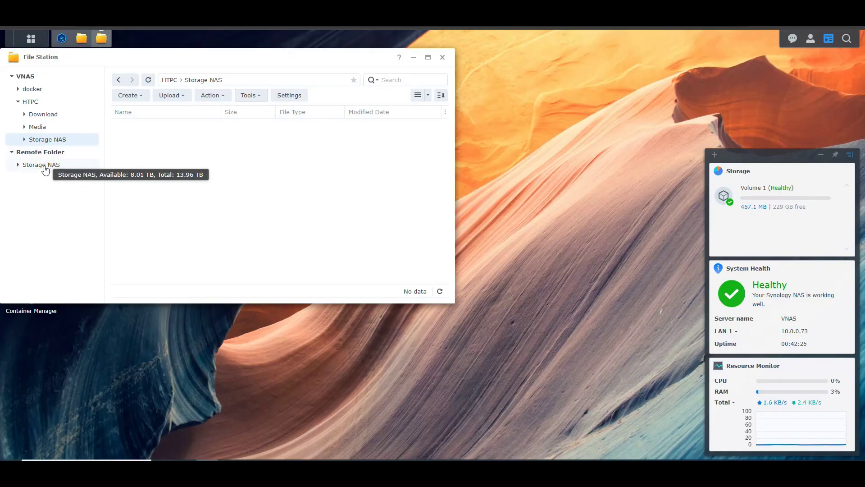
pyautogui.click(12, 153)
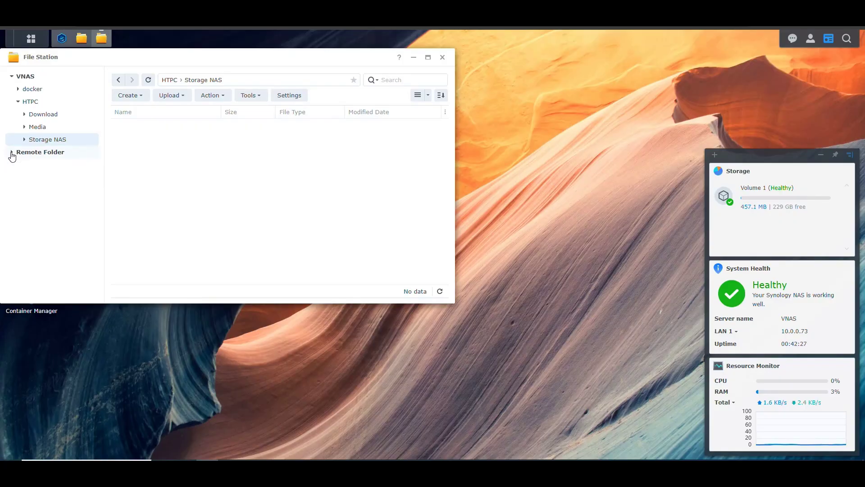
pyautogui.click(11, 153)
pyautogui.click(53, 162)
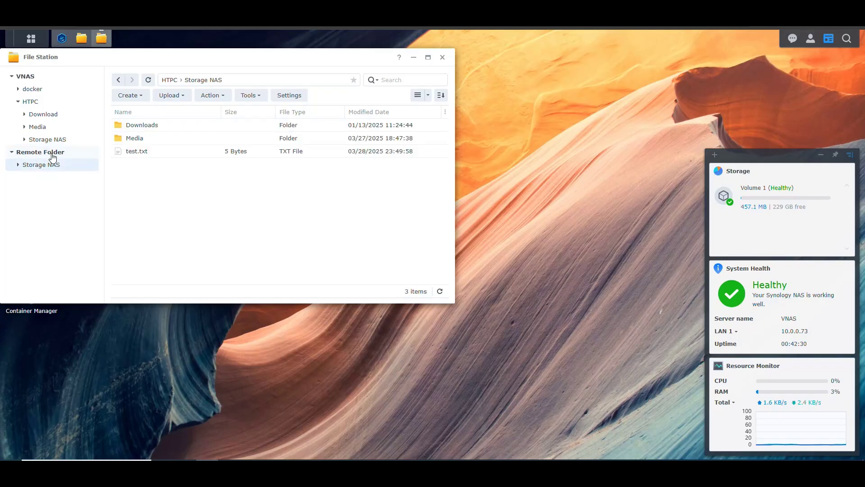
# Delete test.txt from the remote folder, open HTPC > Storage NAS, and close this File Station window.
pyautogui.rightClick(141, 150)
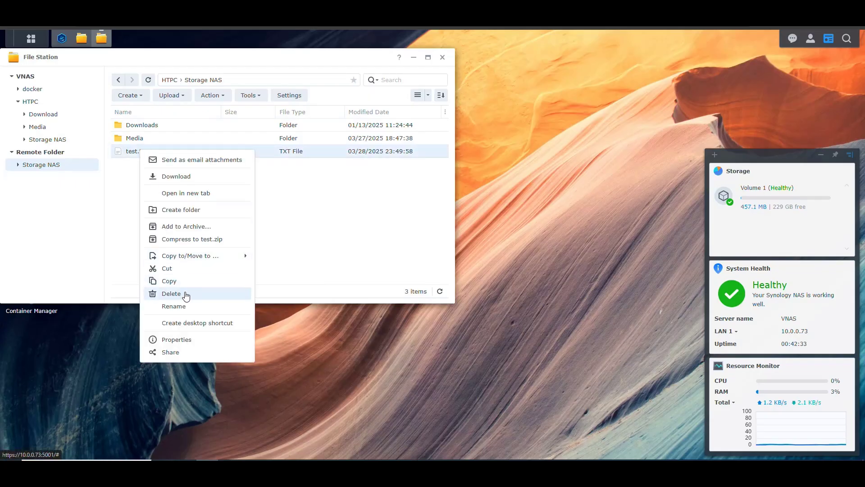
pyautogui.click(185, 294)
pyautogui.click(291, 188)
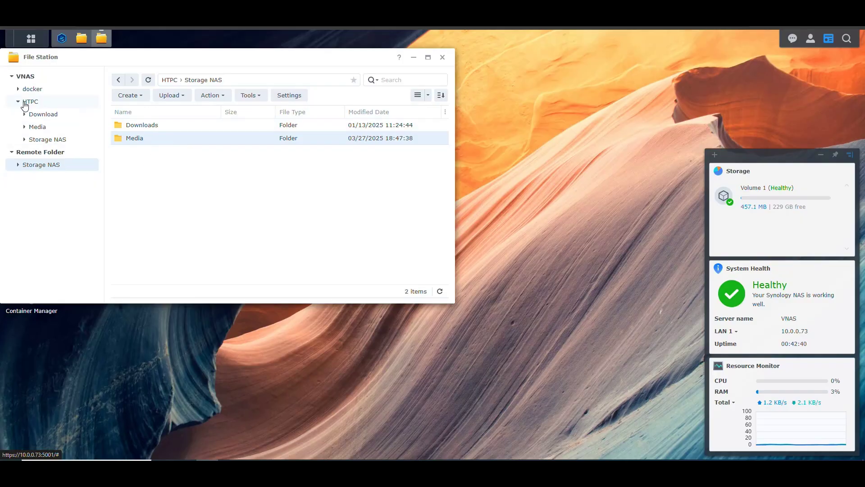
pyautogui.click(50, 139)
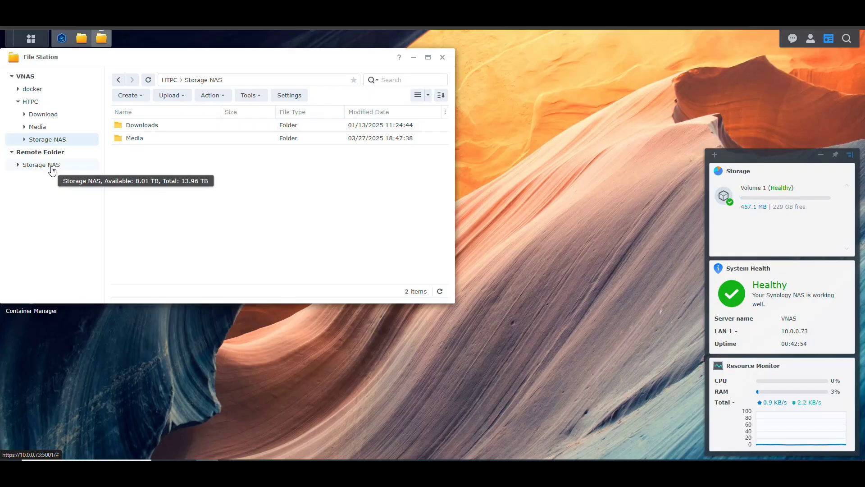
pyautogui.click(443, 58)
# Refresh the HTPC listing, open Storage NAS, return to HTPC, and minimise File Station.
pyautogui.click(82, 39)
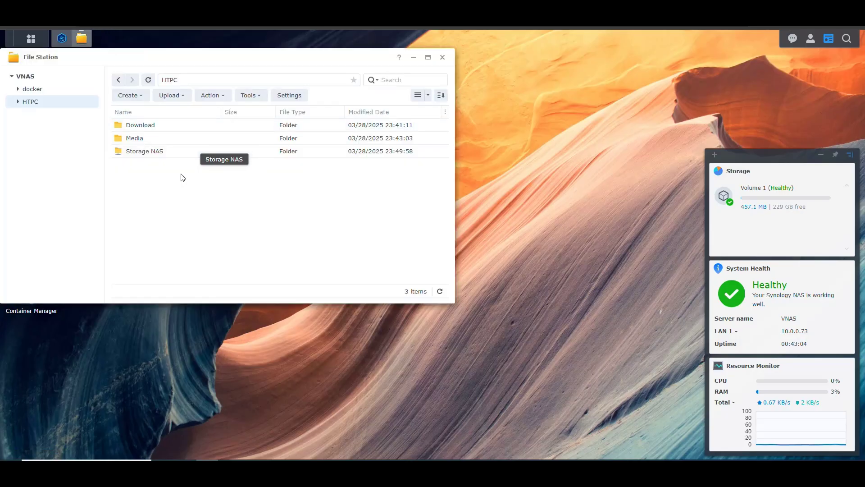
pyautogui.click(148, 80)
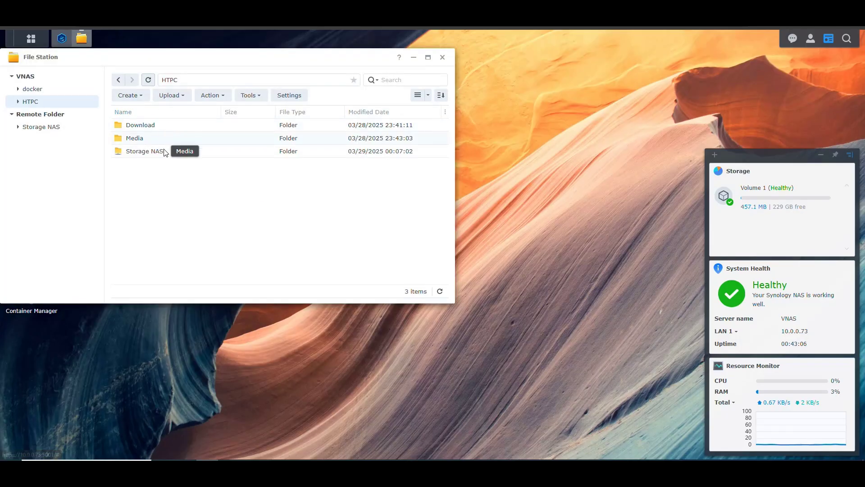
pyautogui.doubleClick(145, 152)
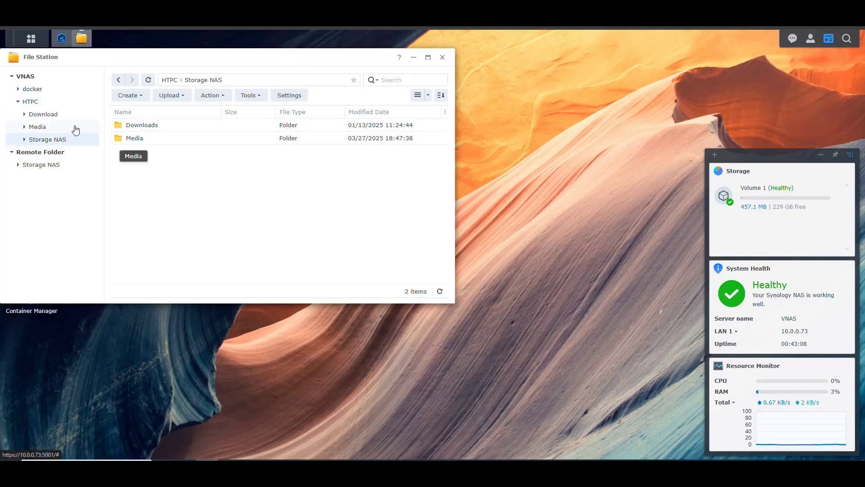
pyautogui.click(31, 102)
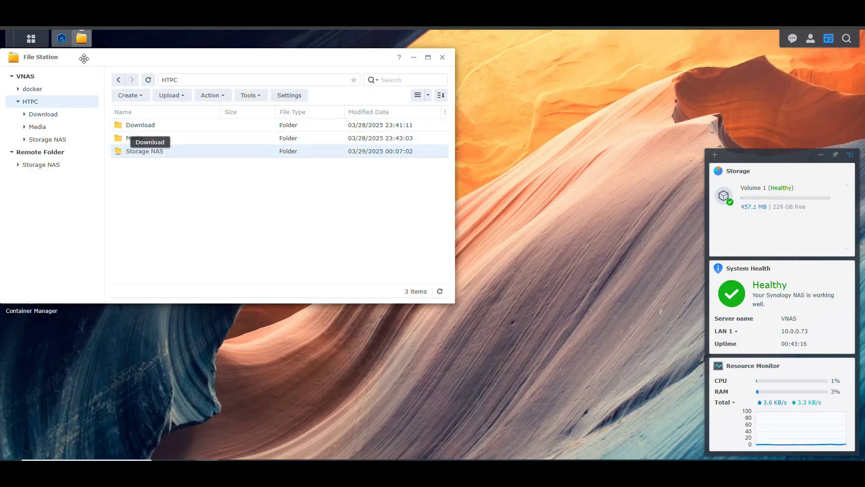
pyautogui.click(81, 39)
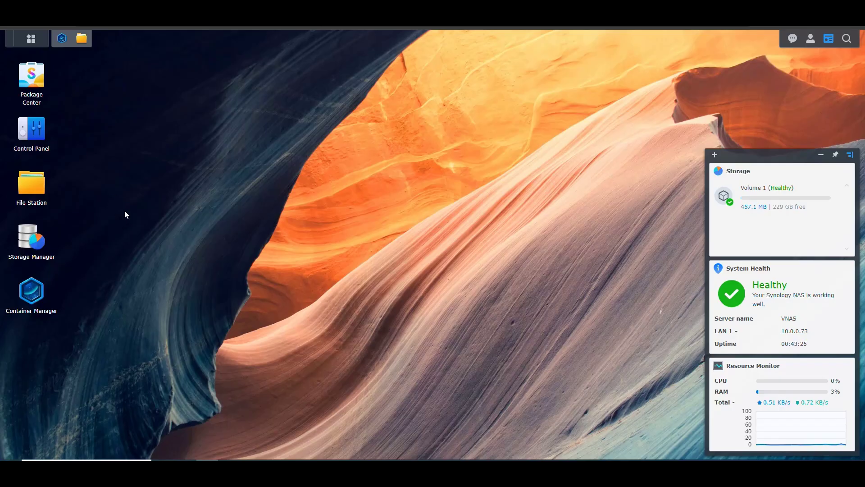
# Browse Storage NAS > Media and back to HTPC, close File Station, then reopen it.
pyautogui.click(81, 40)
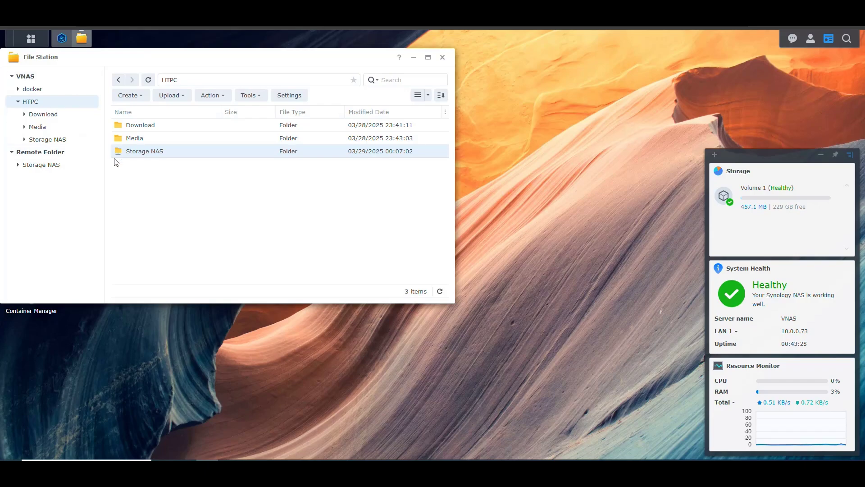
pyautogui.doubleClick(155, 153)
pyautogui.doubleClick(141, 138)
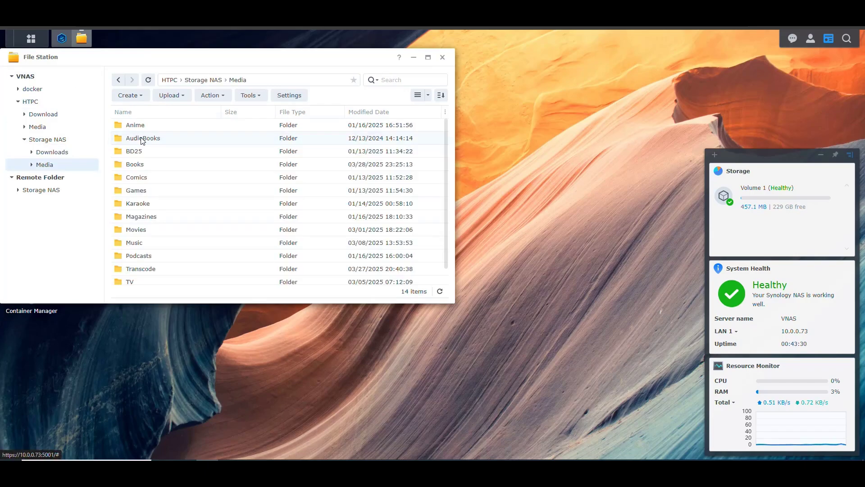
pyautogui.click(118, 82)
pyautogui.click(118, 82)
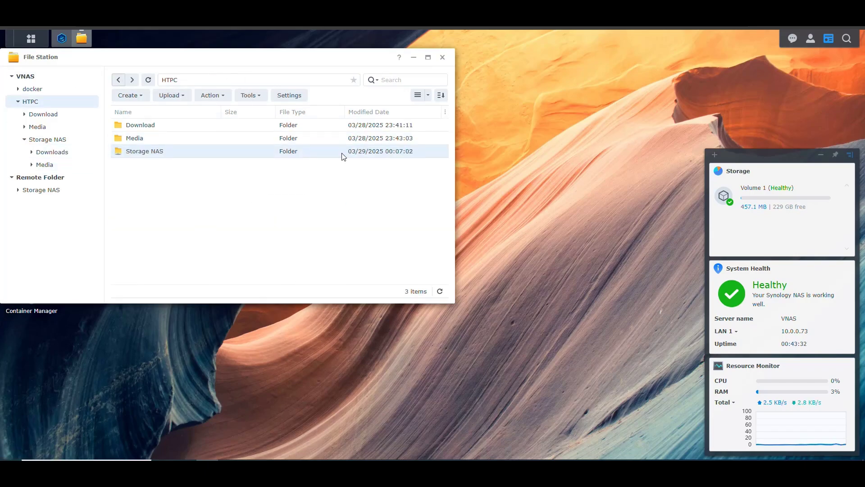
pyautogui.click(443, 57)
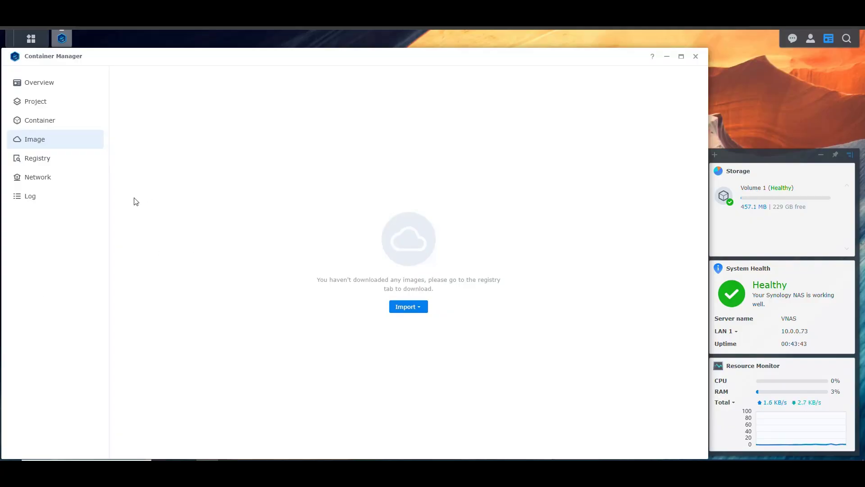
pyautogui.click(63, 38)
pyautogui.click(47, 180)
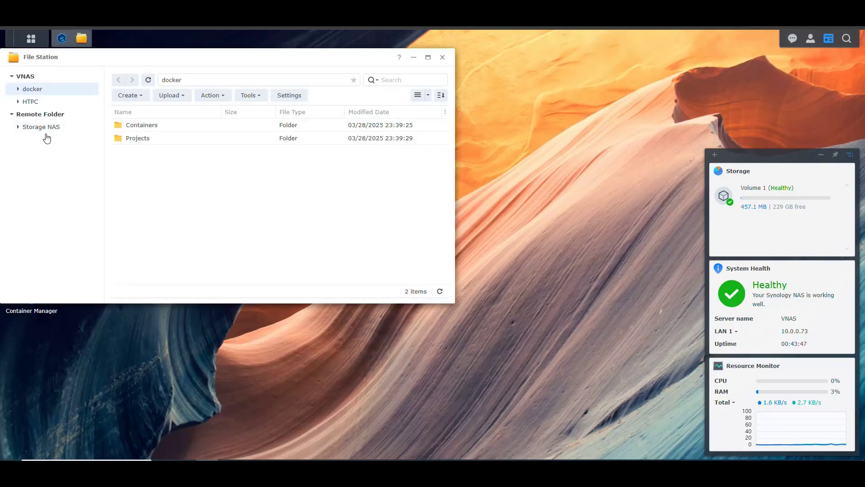
# Search Container Manager's registry for bash and download the official image with tag latest.
pyautogui.click(443, 57)
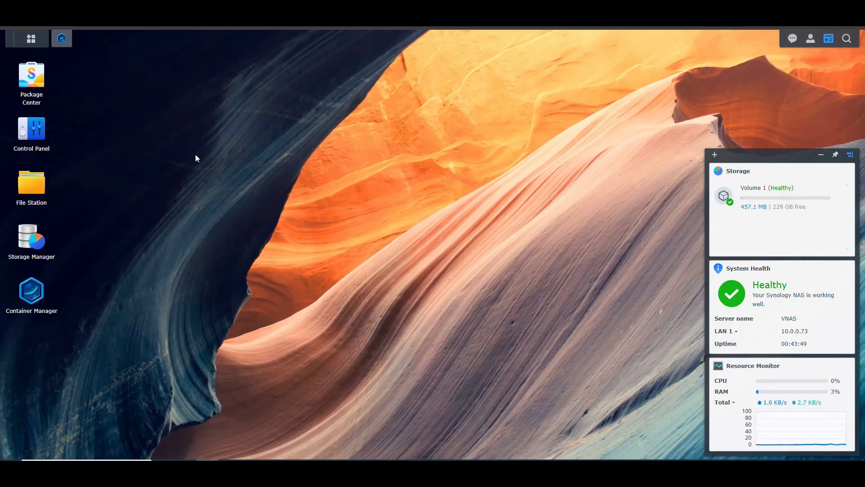
pyautogui.click(36, 294)
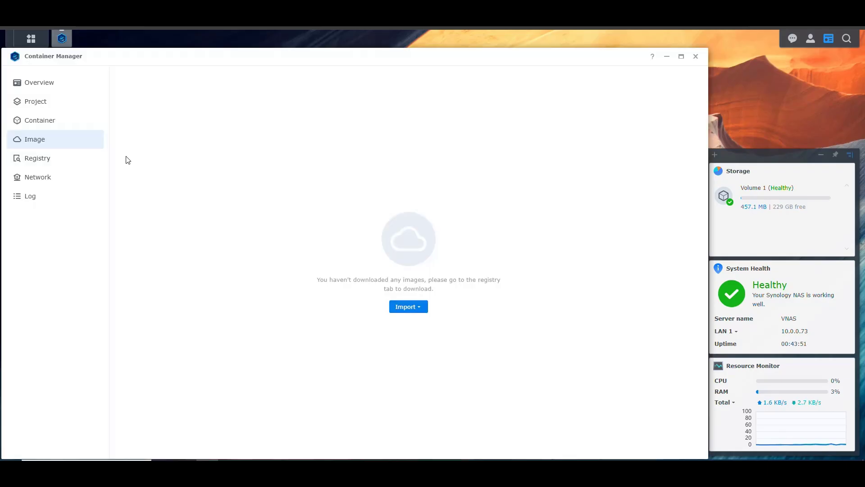
pyautogui.click(57, 161)
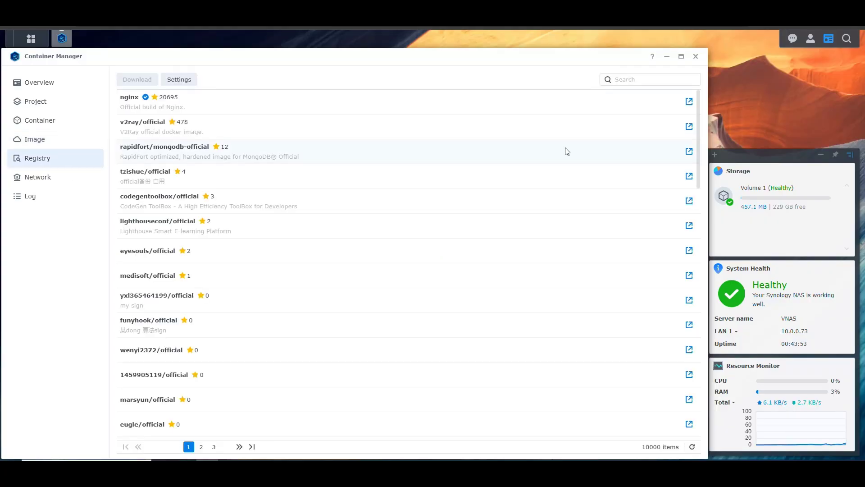
pyautogui.click(648, 80)
pyautogui.write('bash')
pyautogui.press('Return')
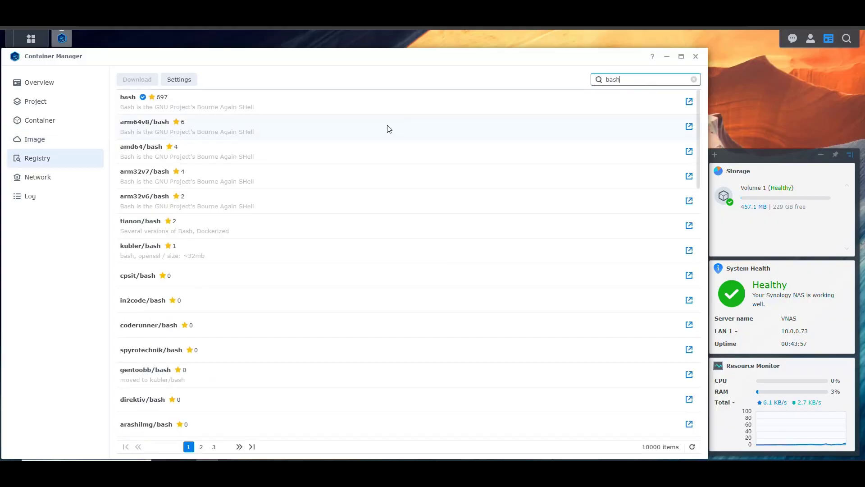
pyautogui.doubleClick(326, 106)
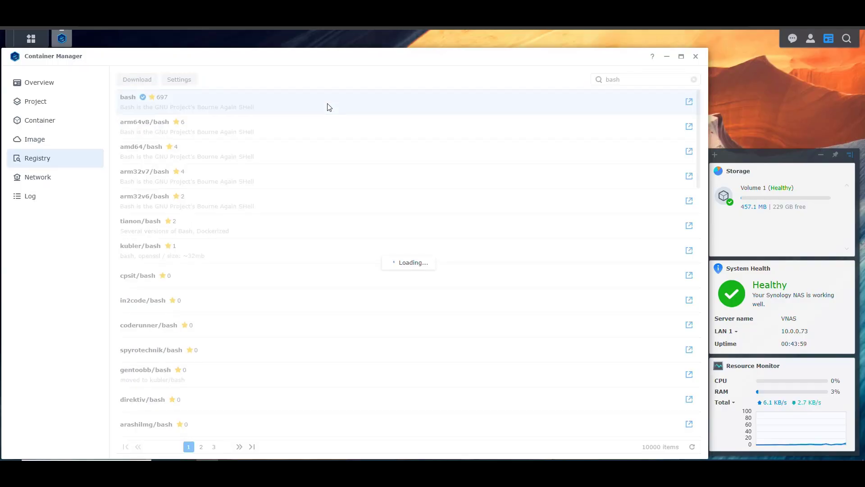
pyautogui.click(408, 280)
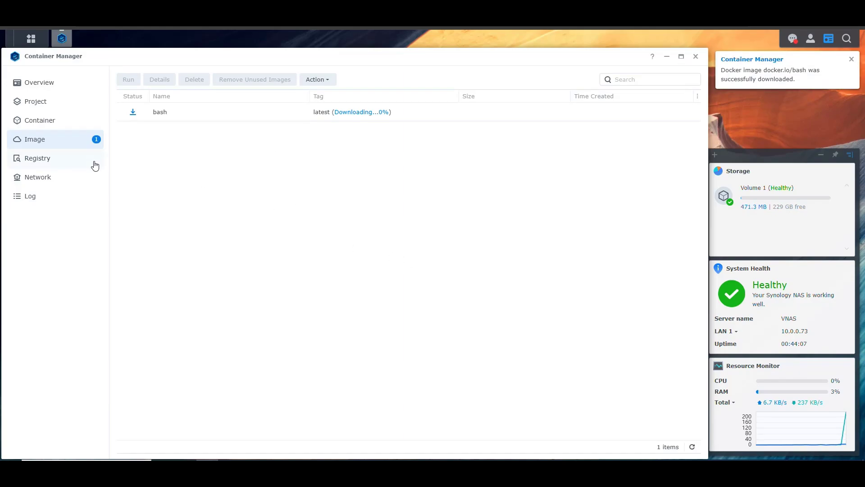
pyautogui.click(56, 160)
# Run the bash image to create a container, renaming it from bash-1 to bash.
pyautogui.click(57, 138)
pyautogui.click(192, 117)
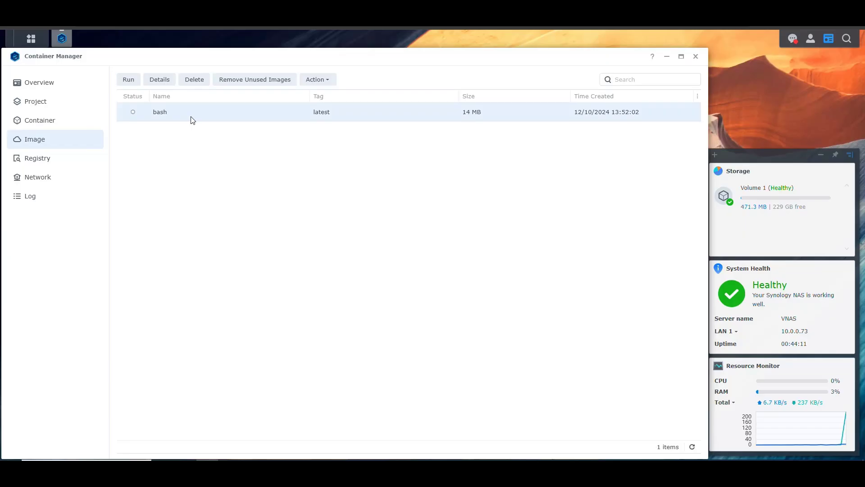
pyautogui.click(128, 79)
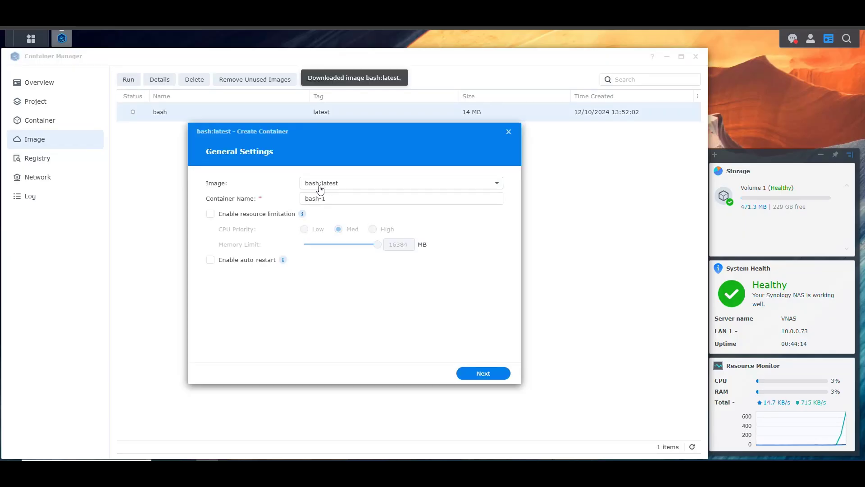
pyautogui.moveTo(319, 199); pyautogui.dragTo(352, 201)
pyautogui.press('BackSpace')
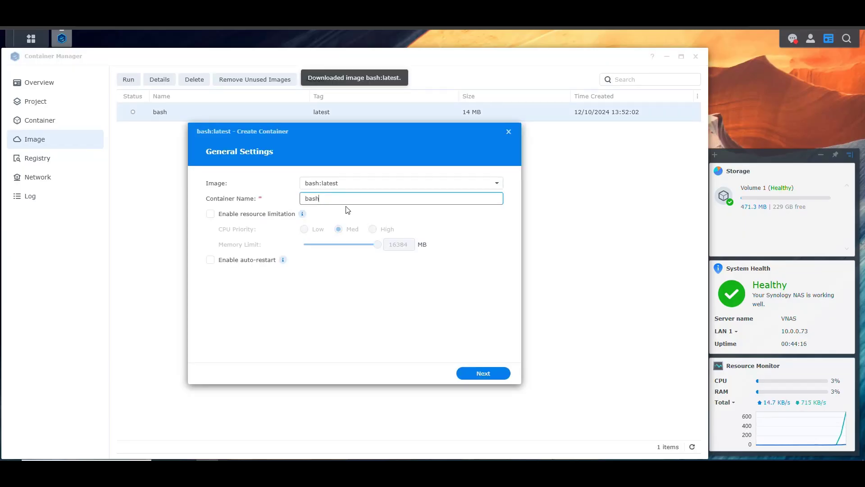
pyautogui.click(491, 381)
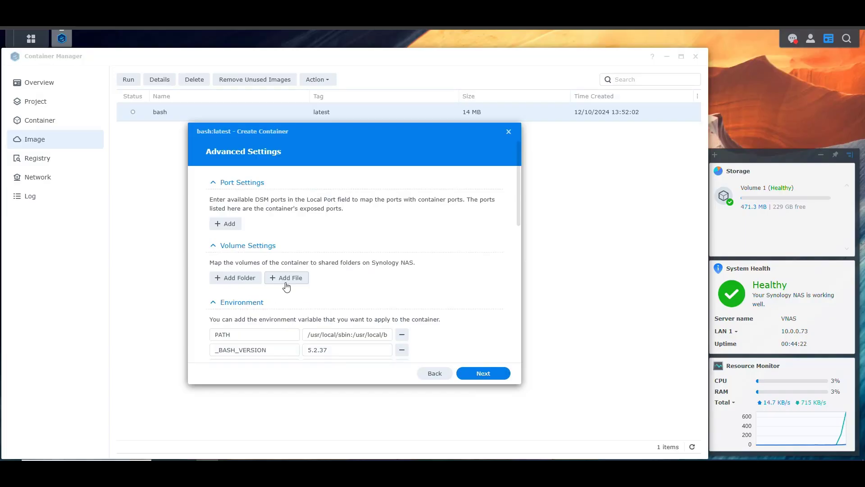
# Map the HTPC/Storage NAS shared folder into the container at mount path /test.
pyautogui.moveTo(787, 212)
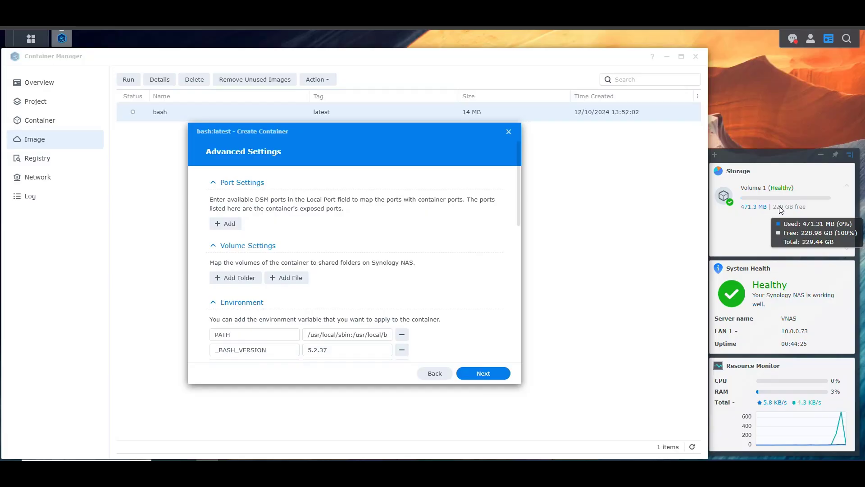
pyautogui.click(233, 278)
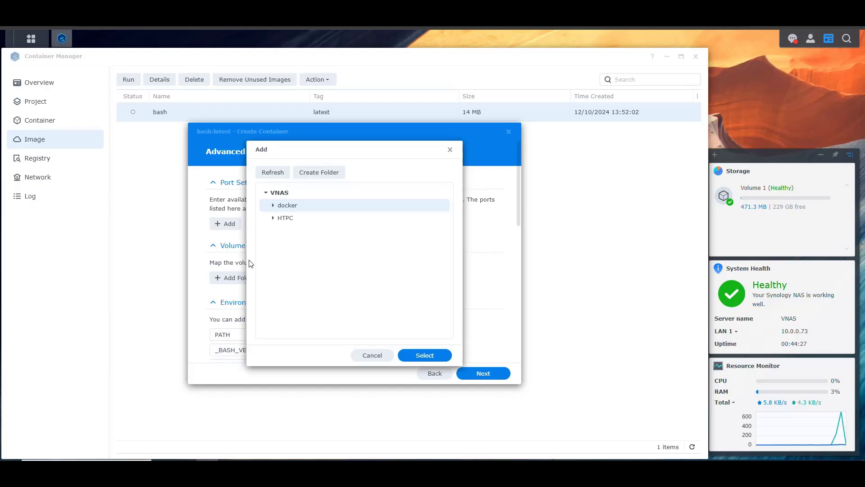
pyautogui.click(274, 219)
pyautogui.click(306, 256)
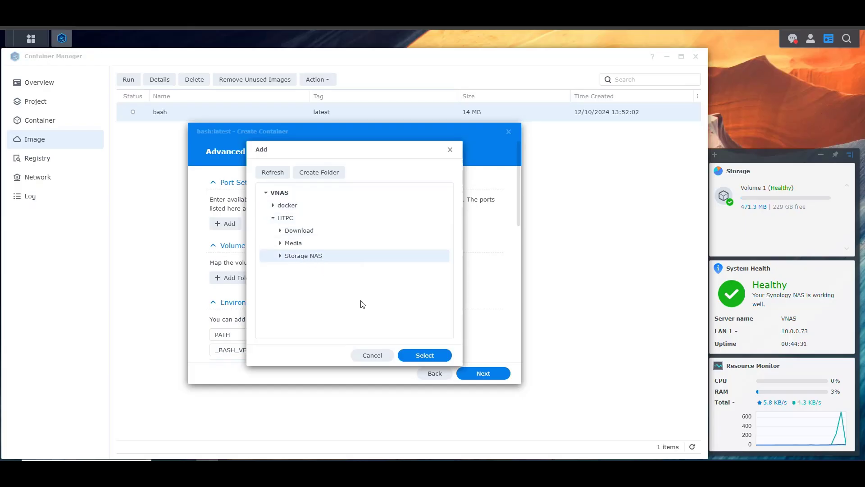
pyautogui.click(426, 354)
pyautogui.click(343, 278)
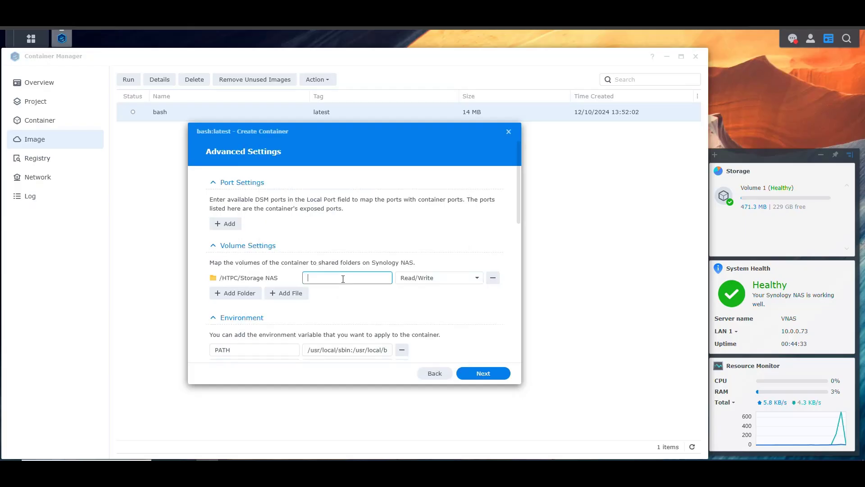
pyautogui.write('/test')
pyautogui.scroll(-8, 351, 303)
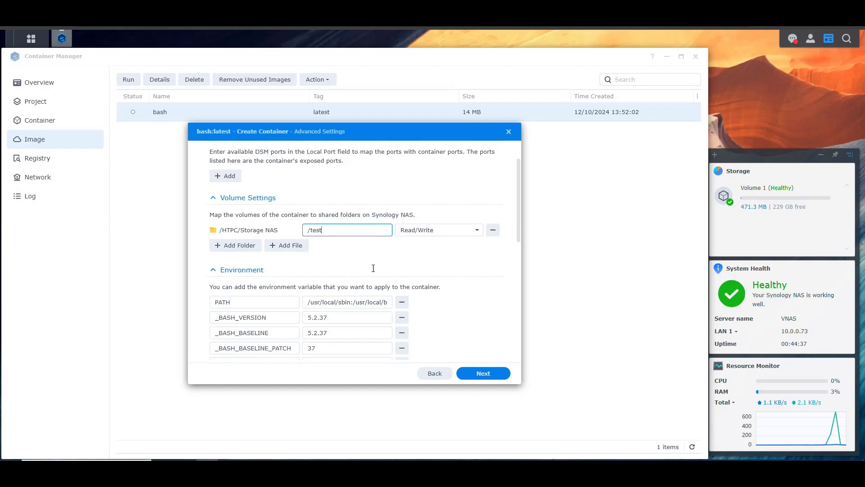
pyautogui.scroll(8, 411, 293)
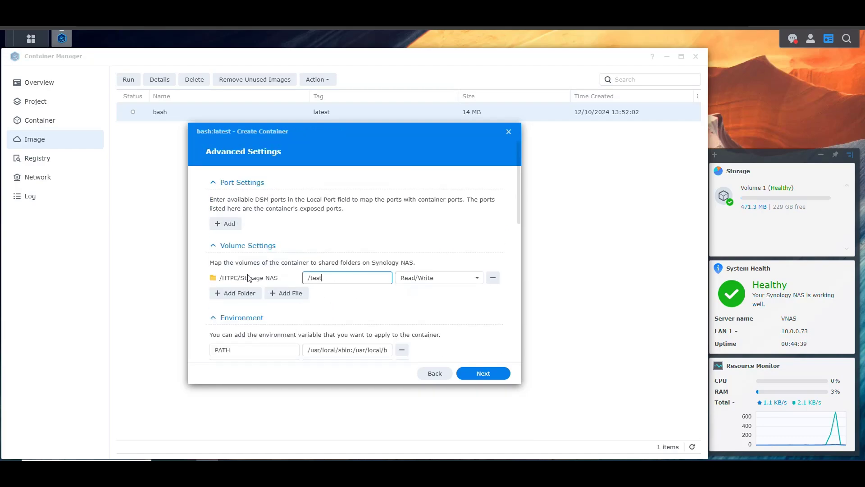
# Finish the wizard to create and start the container, then check the bash image details.
pyautogui.click(494, 373)
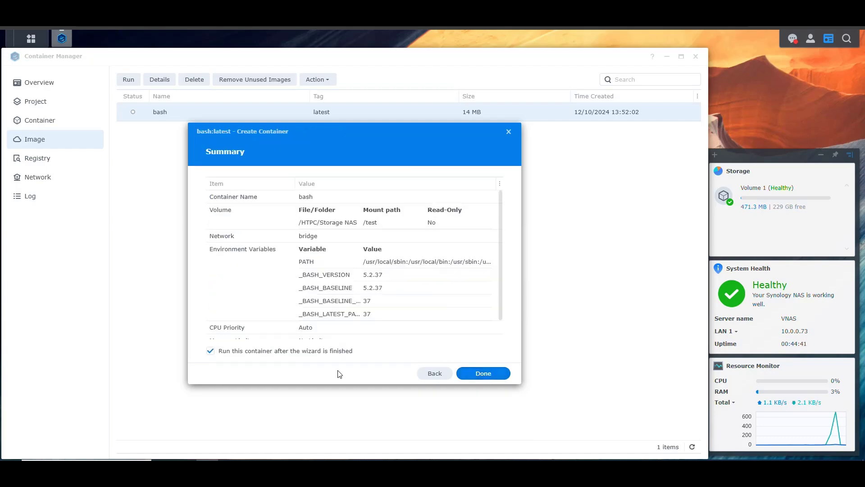
pyautogui.scroll(-1, 386, 307)
pyautogui.click(489, 375)
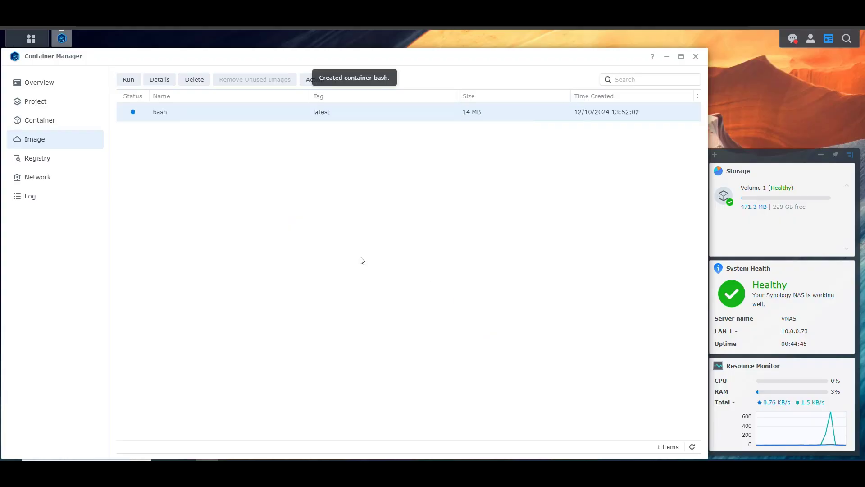
pyautogui.click(158, 113)
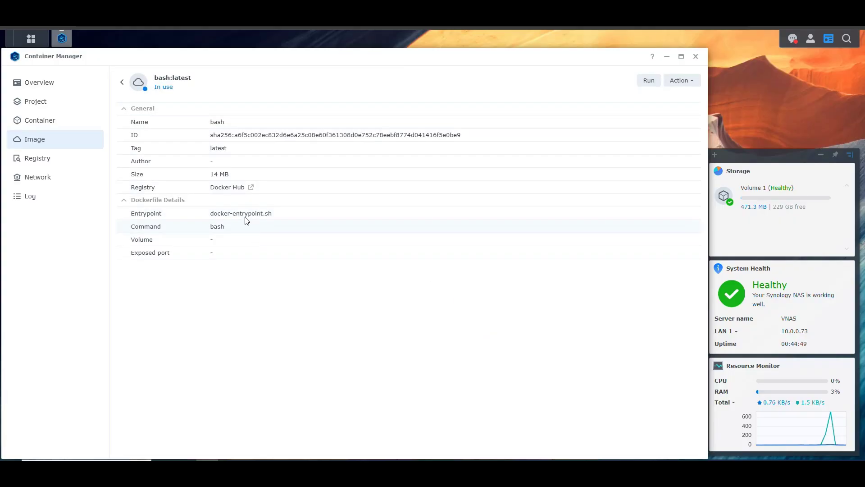
pyautogui.click(121, 81)
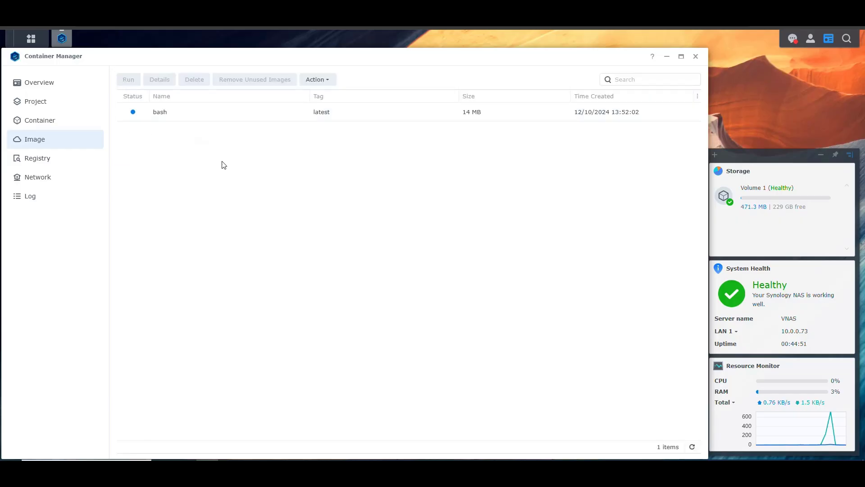
# Inspect the bash container's /test volume mapping and log, then open a terminal for it.
pyautogui.click(48, 120)
pyautogui.doubleClick(161, 113)
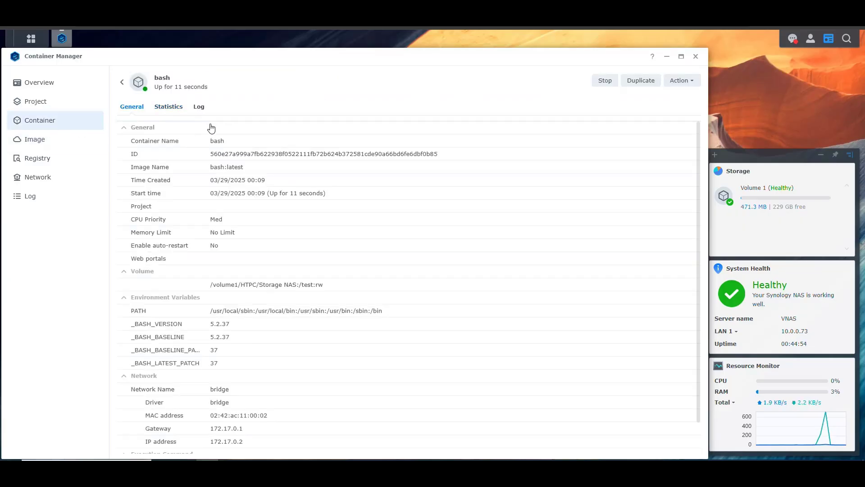
pyautogui.click(280, 288)
pyautogui.click(199, 108)
pyautogui.click(131, 108)
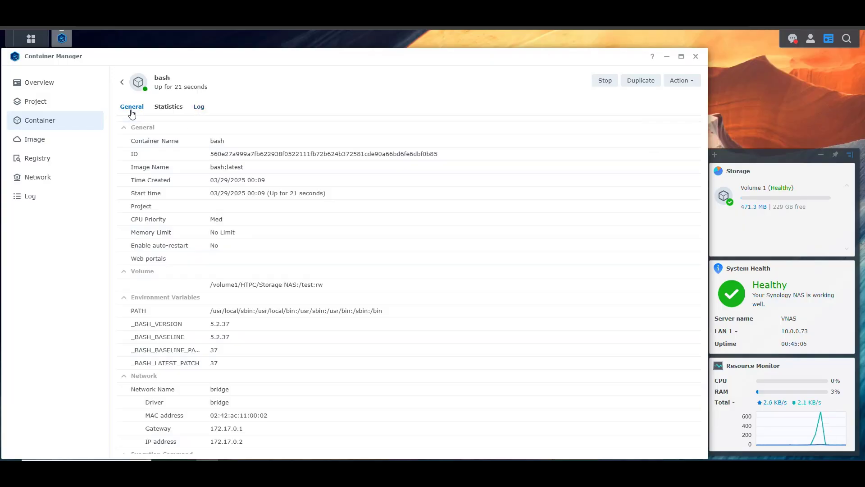
pyautogui.click(678, 81)
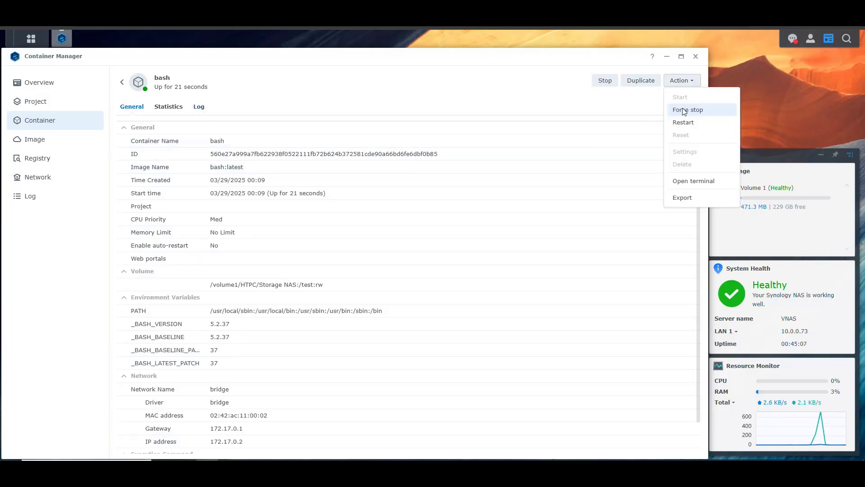
pyautogui.click(685, 182)
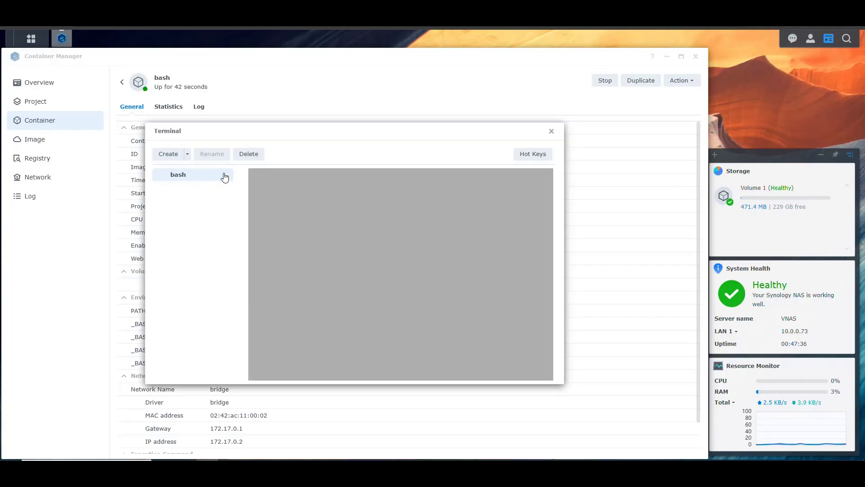
# Replace the failed bash terminal session with a new session launched with the sh command.
pyautogui.click(248, 154)
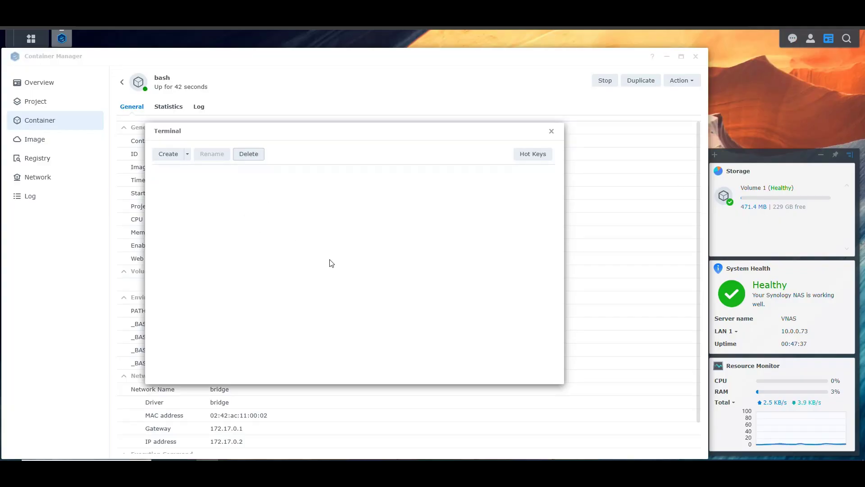
pyautogui.click(187, 154)
pyautogui.click(186, 171)
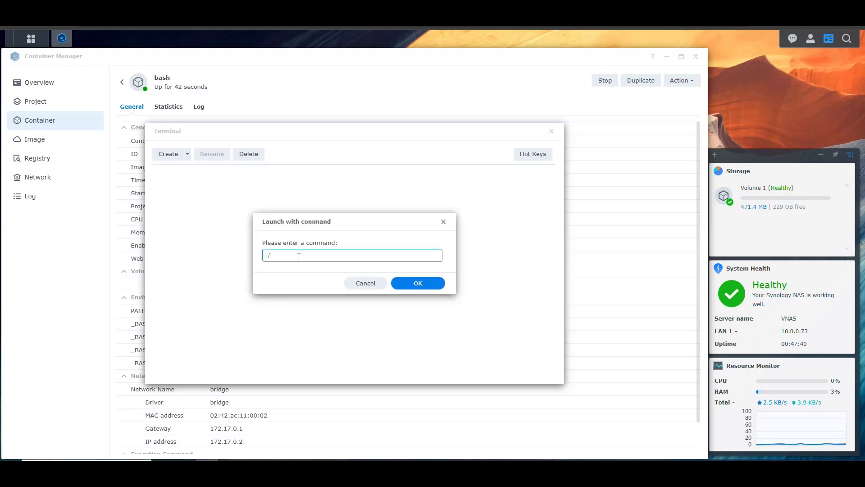
pyautogui.click(420, 284)
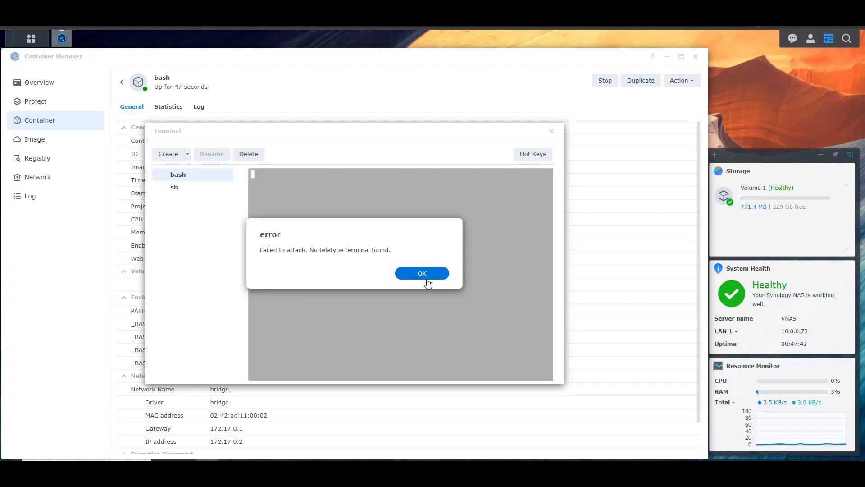
pyautogui.click(423, 273)
pyautogui.click(248, 154)
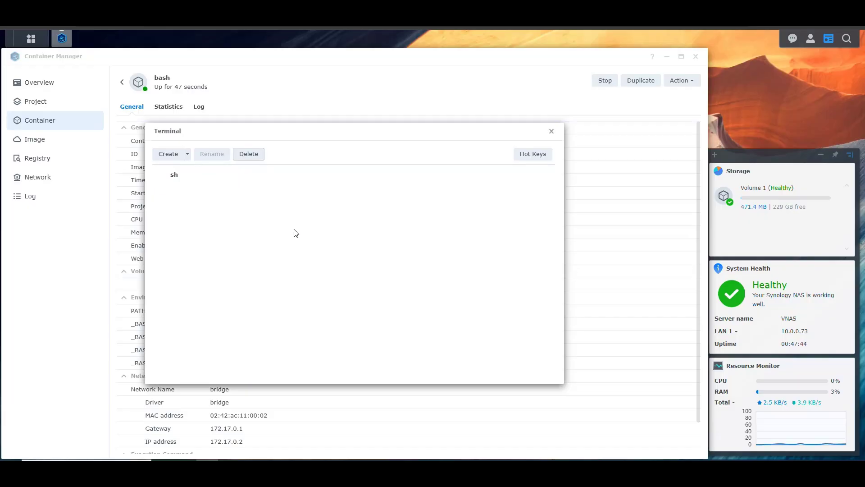
pyautogui.click(174, 175)
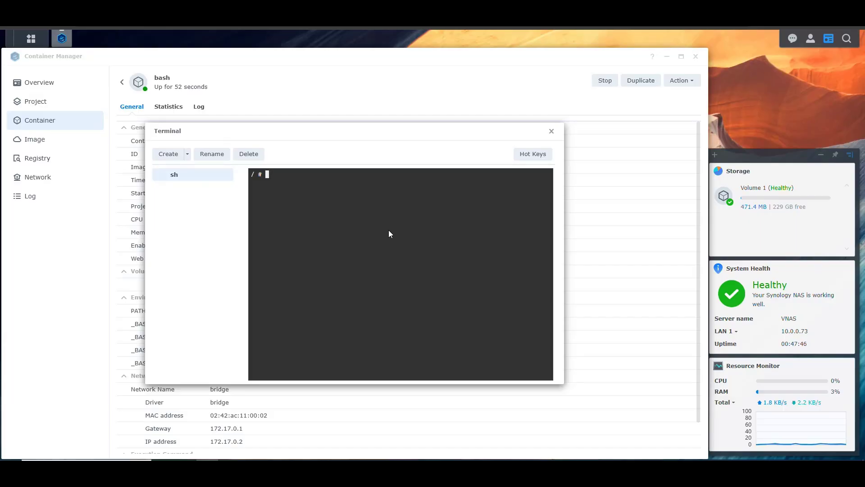
# Run ls -al to find the test mount in the root listing, then clear the screen.
pyautogui.write('ls -al')
pyautogui.press('Return')
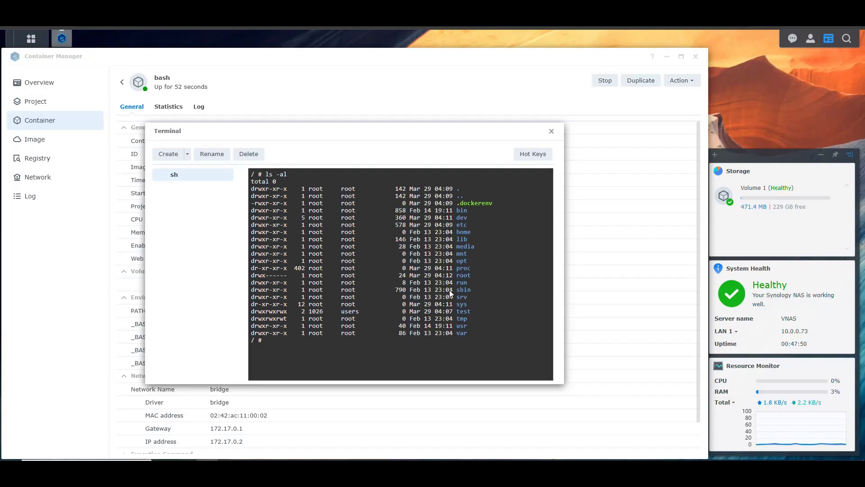
pyautogui.moveTo(471, 311); pyautogui.dragTo(252, 315)
pyautogui.click(391, 314)
pyautogui.write('clear')
pyautogui.press('Return')
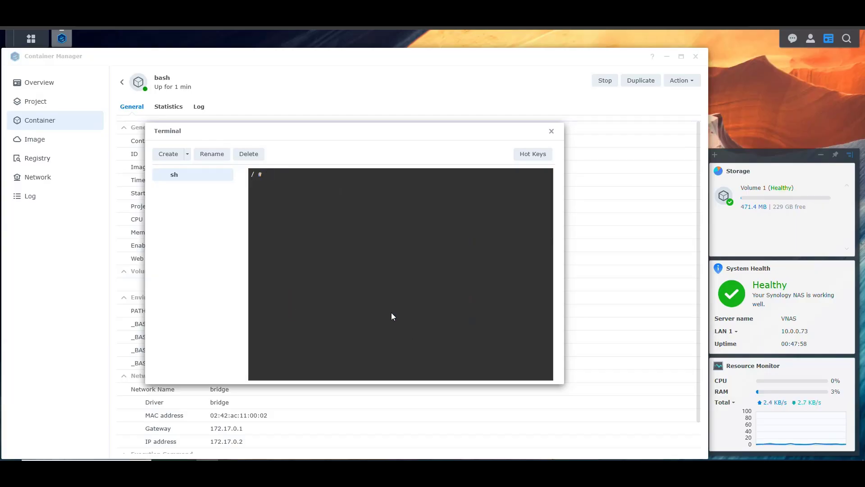
# Change into the /test folder with cd /test/ and list its contents.
pyautogui.write('cd /test/')
pyautogui.press('Return')
pyautogui.write('ls')
pyautogui.press('Return')
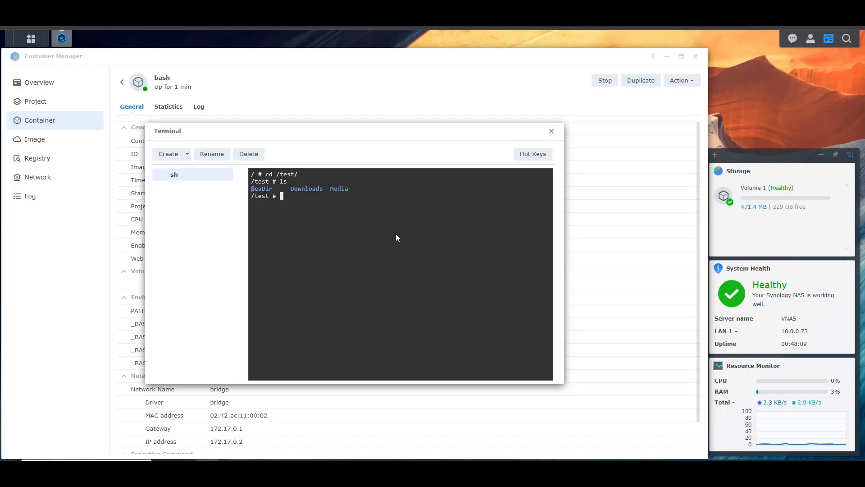
pyautogui.write('clear')
pyautogui.press('Return')
# Create text.txt containing "test" with echo, then confirm it using ls and cat text.txt.
pyautogui.write('ech')
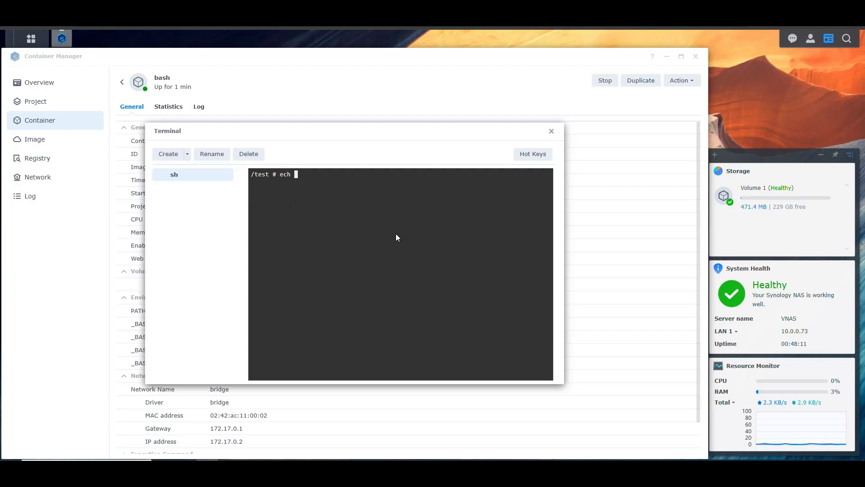
pyautogui.write('o "test" > text.txt')
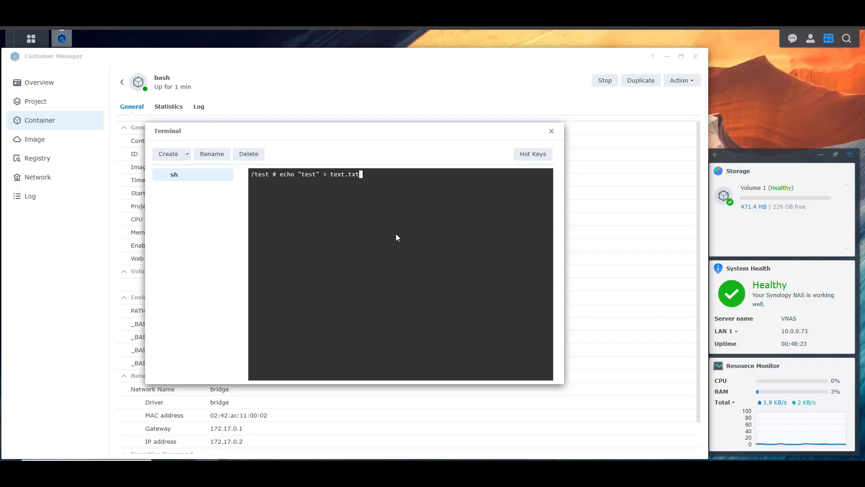
pyautogui.press('Return')
pyautogui.write('ls')
pyautogui.press('Return')
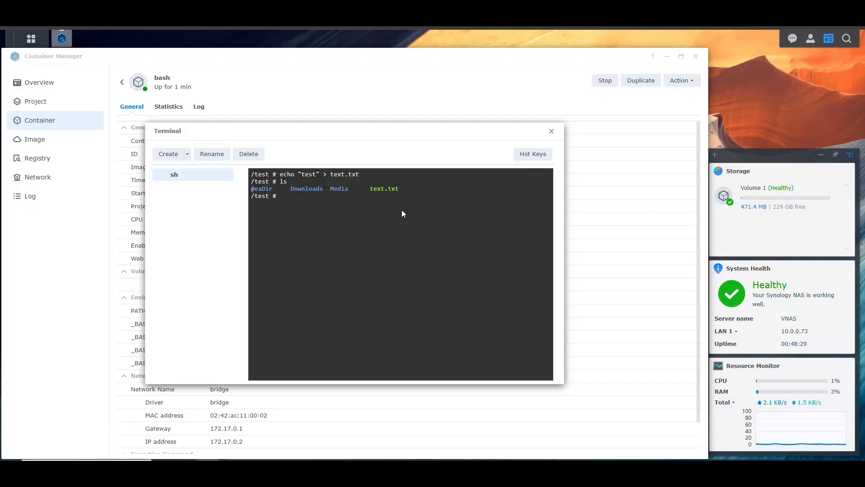
pyautogui.write('cat te')
pyautogui.press('Tab')
pyautogui.press('Return')
# Close the terminal and confirm text.txt appears in File Station's Storage NAS remote folder, then open the NAS's File Station.
pyautogui.click(551, 131)
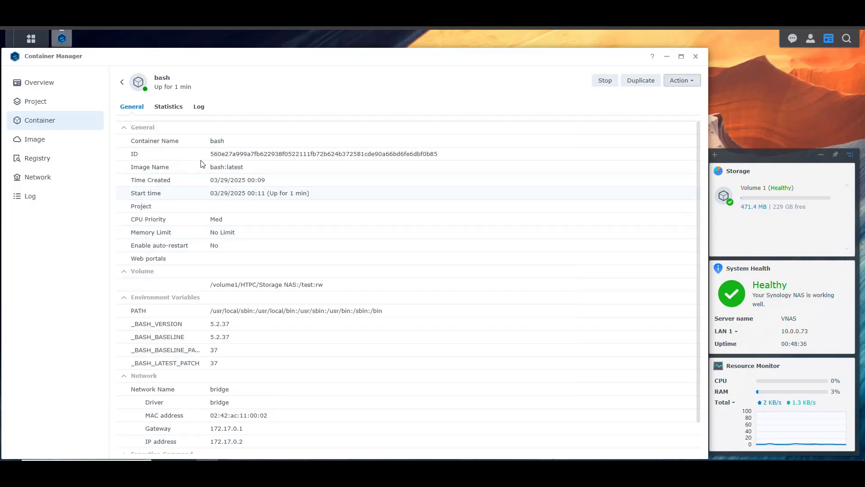
pyautogui.click(62, 38)
pyautogui.doubleClick(43, 182)
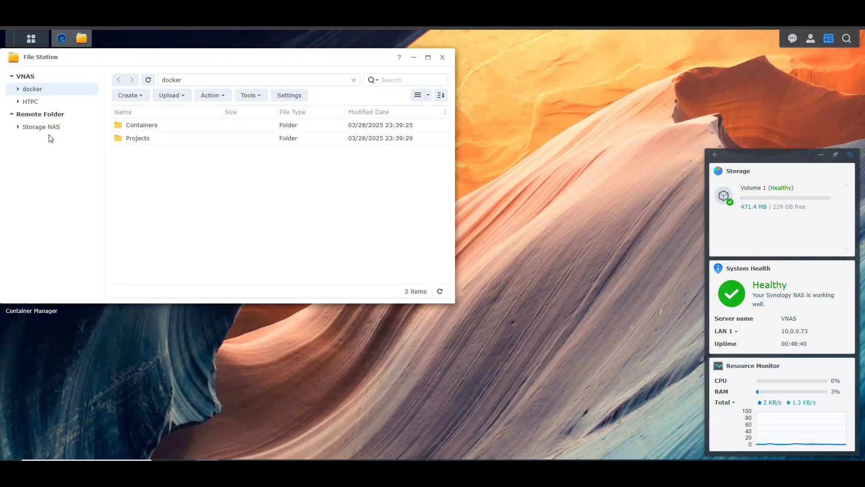
pyautogui.click(45, 127)
pyautogui.click(141, 156)
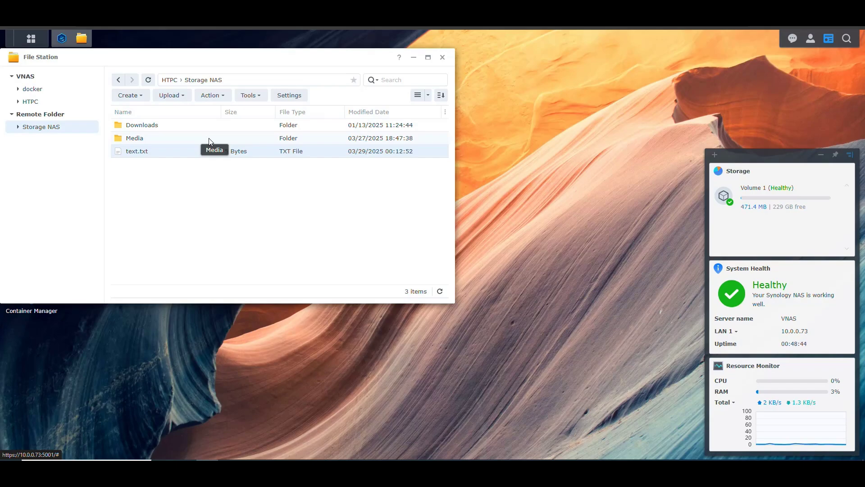
pyautogui.click(259, 185)
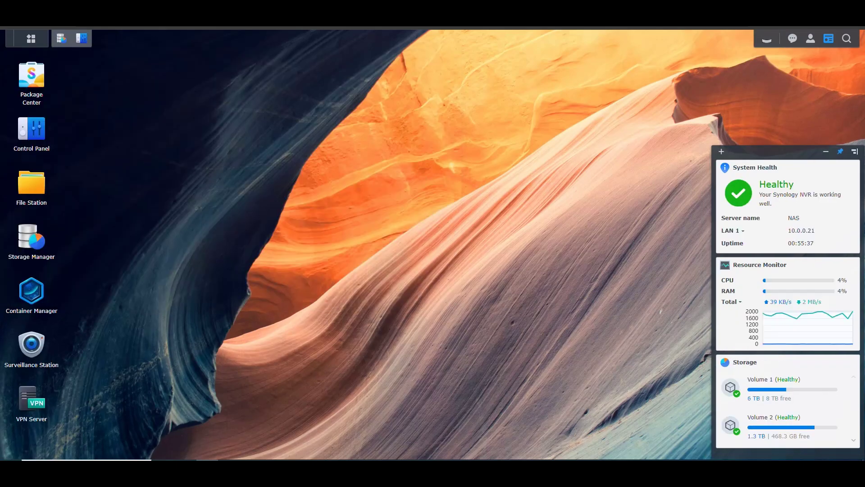
pyautogui.click(31, 187)
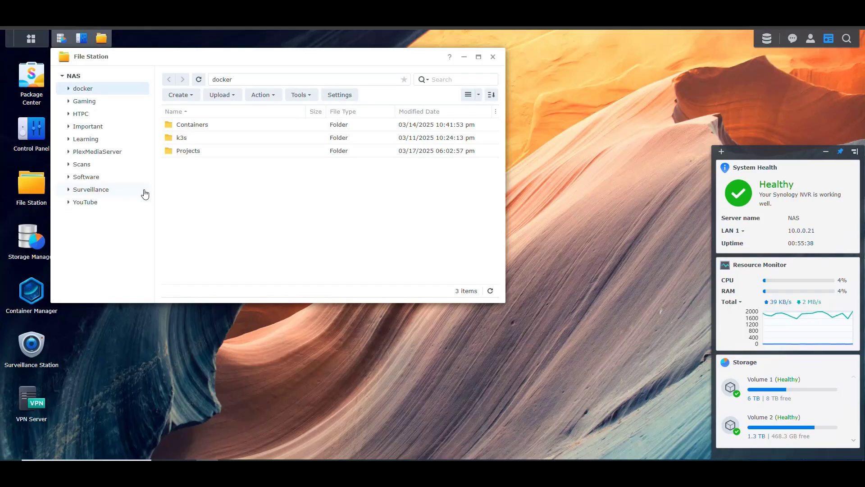
# Open the HTPC shared folder on the NAS and delete text.txt from it.
pyautogui.click(88, 115)
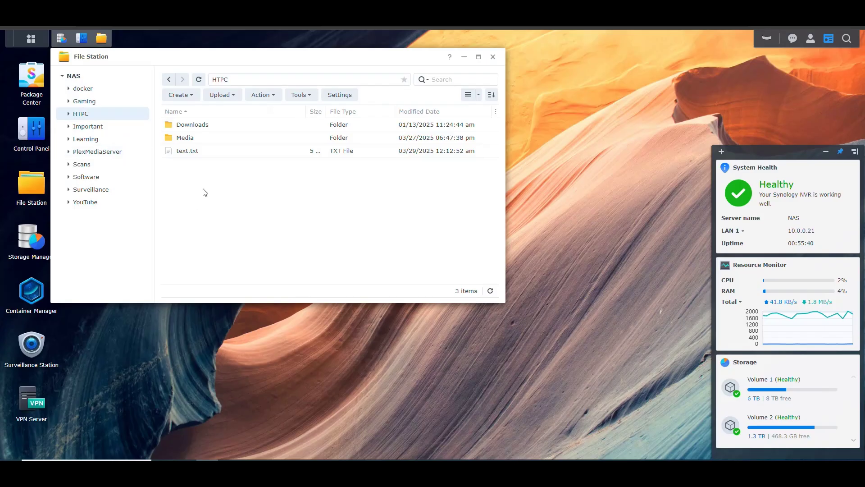
pyautogui.click(188, 155)
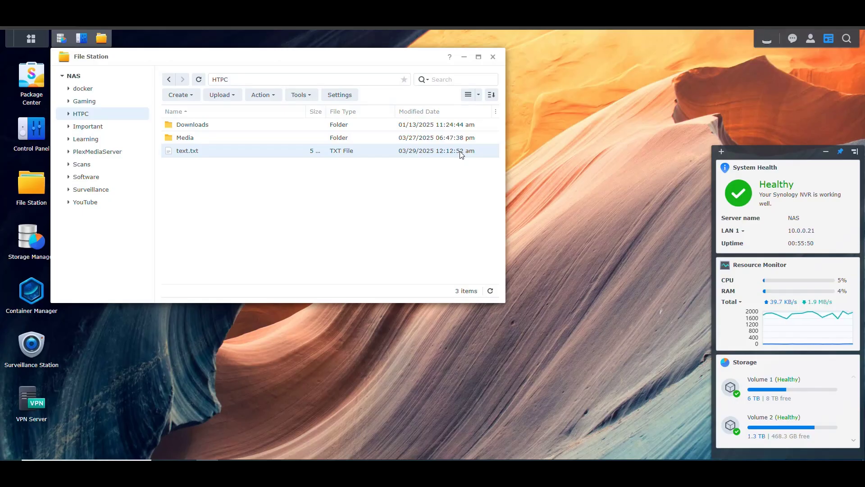
pyautogui.click(267, 183)
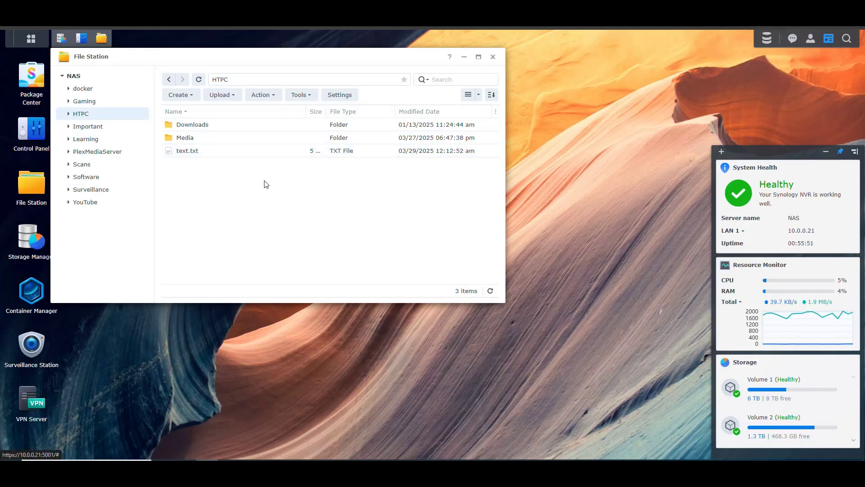
pyautogui.click(197, 151)
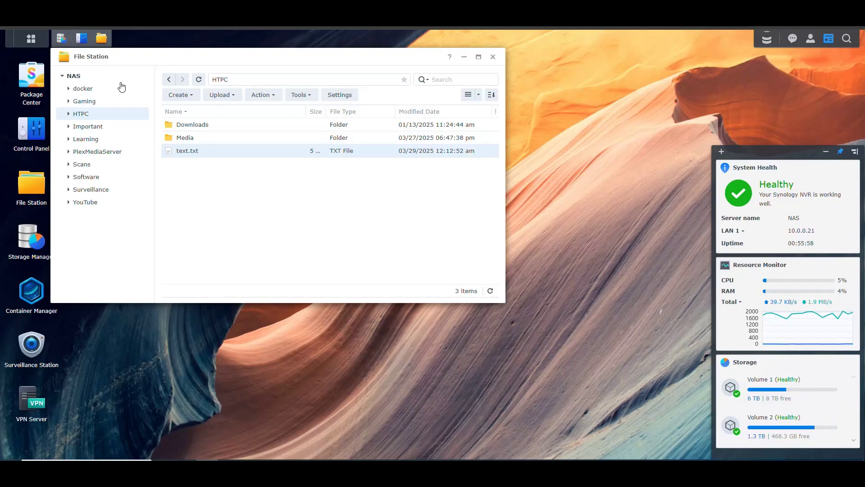
pyautogui.rightClick(200, 152)
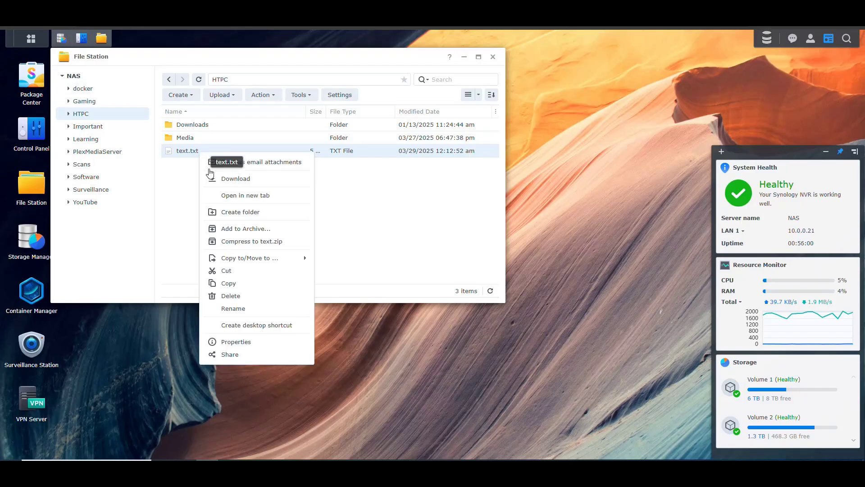
pyautogui.click(242, 297)
pyautogui.click(347, 187)
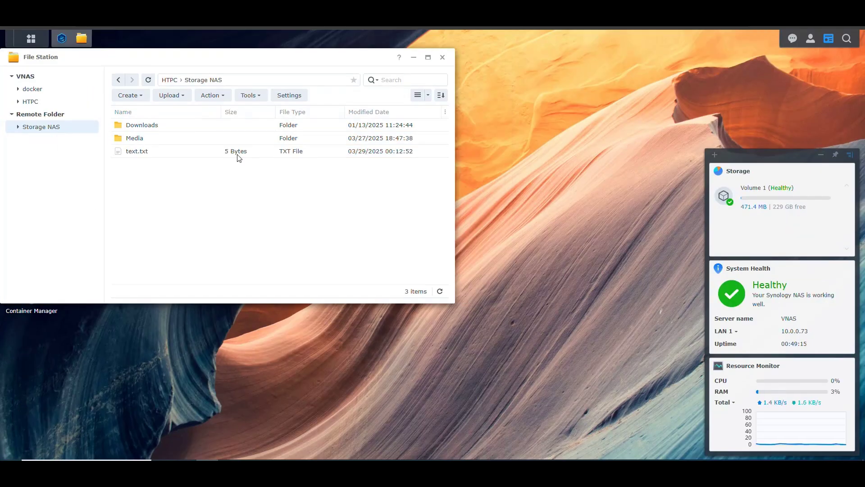
# Refresh the Storage NAS folder in File Station and bring Container Manager back to the front.
pyautogui.click(148, 80)
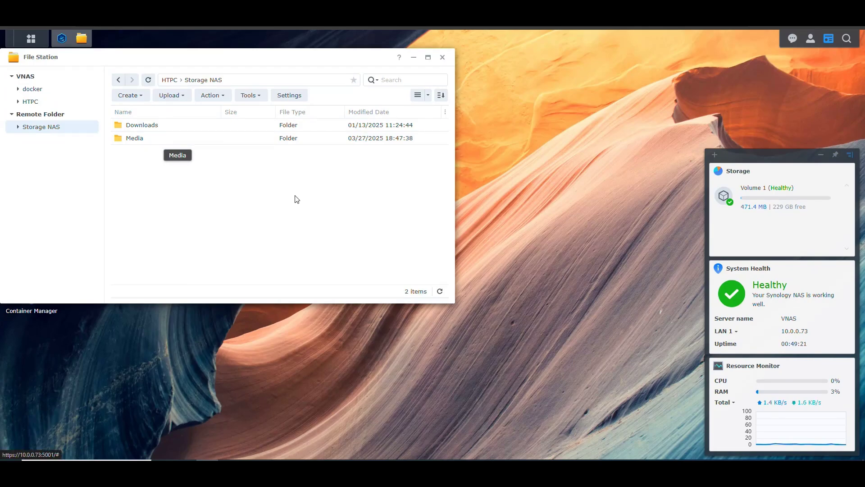
pyautogui.click(63, 40)
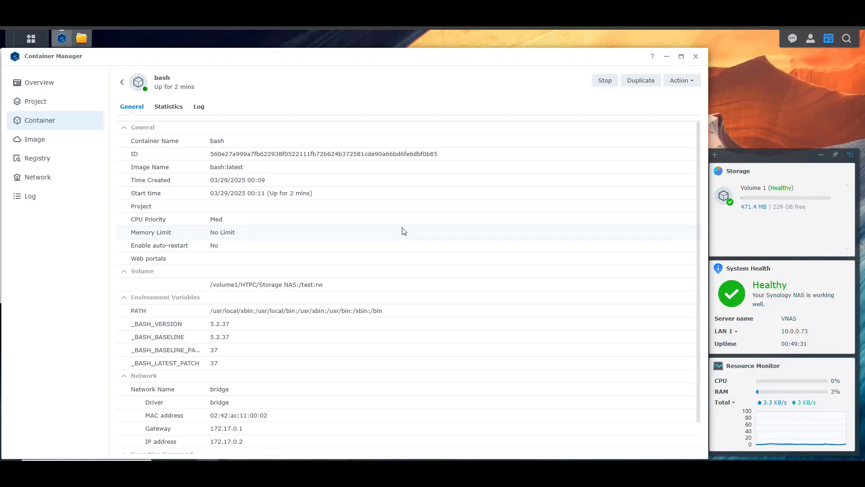
# Narrow the Container Manager window slightly by dragging its right edge left.
pyautogui.moveTo(706, 139); pyautogui.dragTo(698, 140)
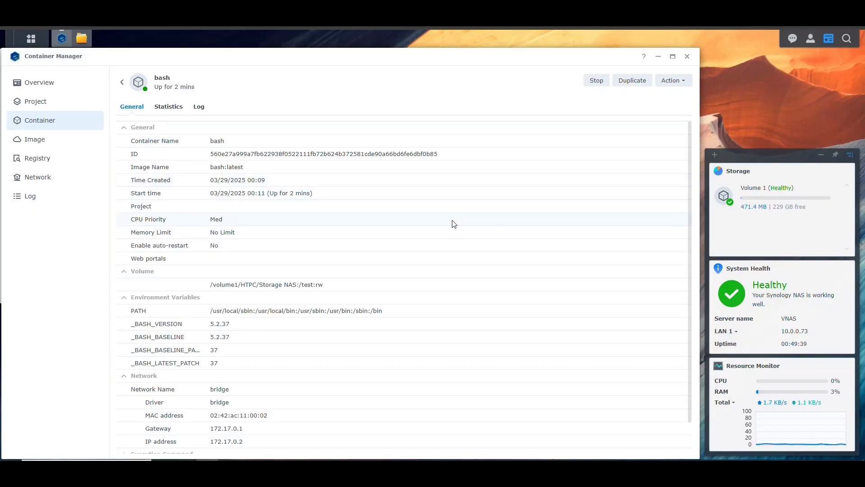